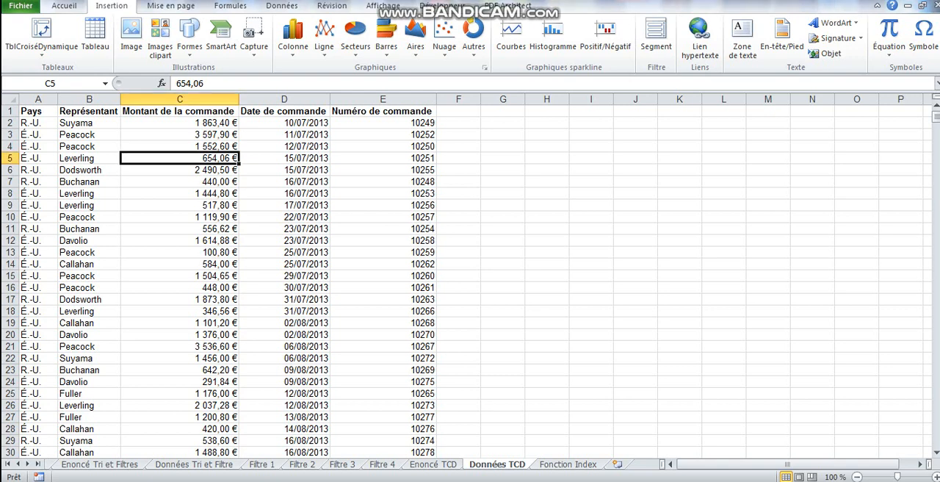
Create a pivot table on a new worksheet from the order data range A1:E800 of the Données TCD sheet
click(180, 193)
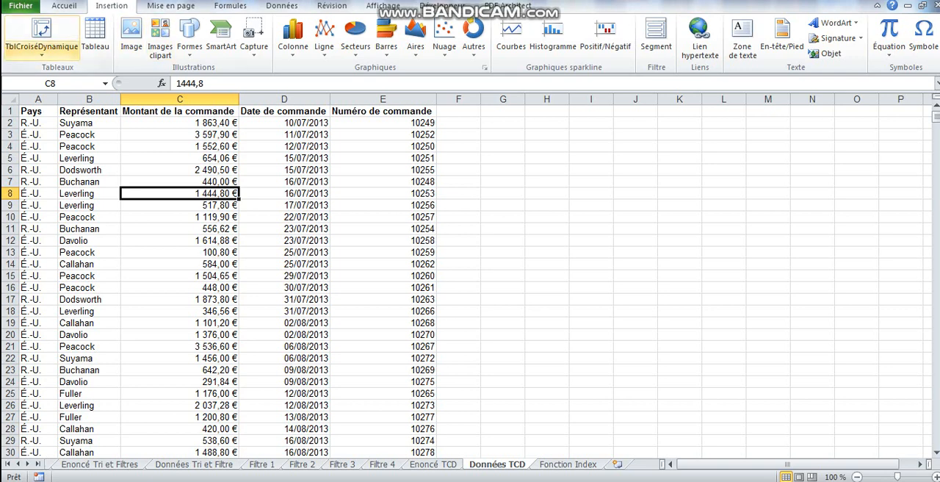
click(41, 45)
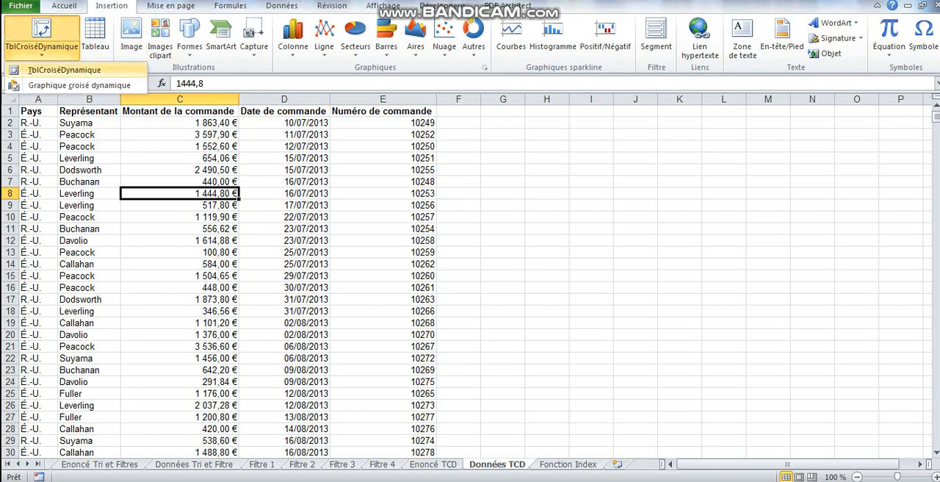
click(63, 70)
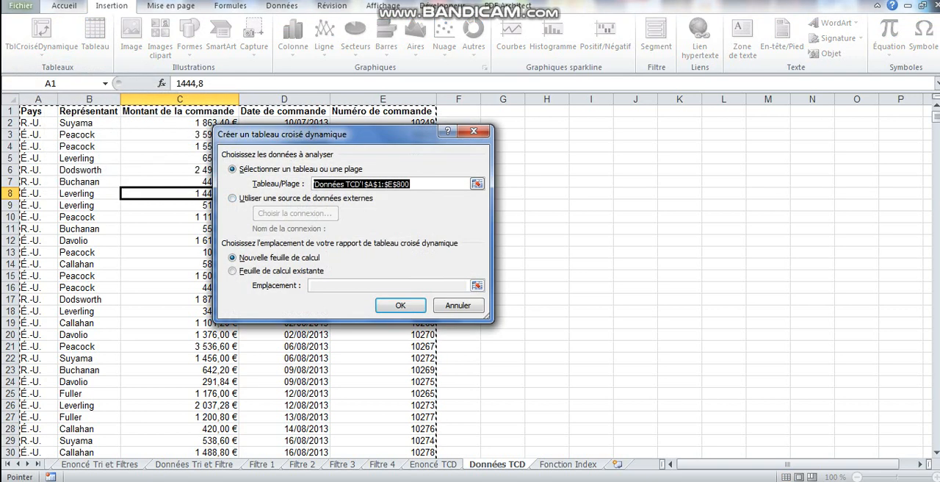
key(Return)
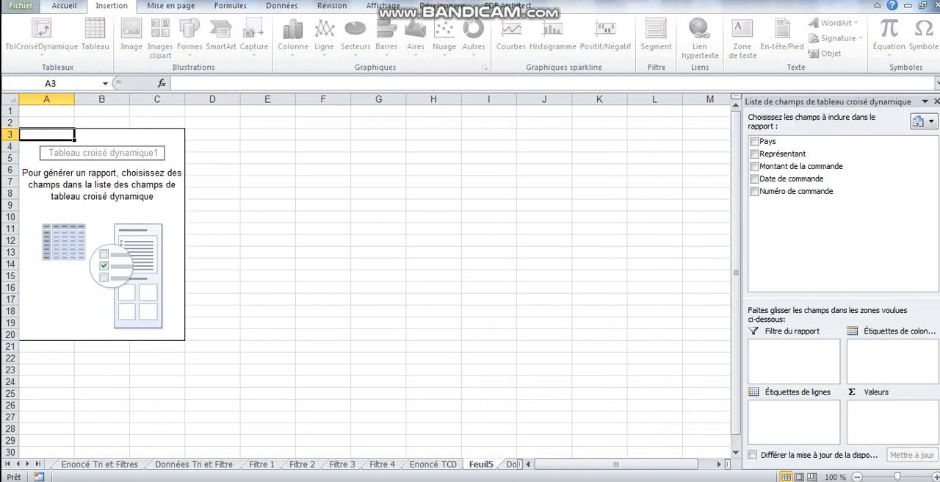
Rename the new pivot table sheet TCD1 and make three copies of it beside the original
double_click(481, 464)
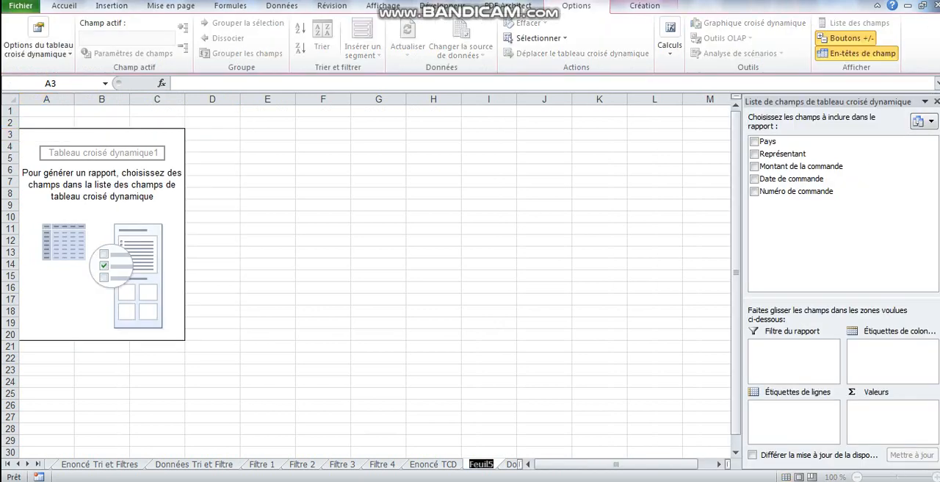
text(TCD1)
key(Return)
click(489, 440)
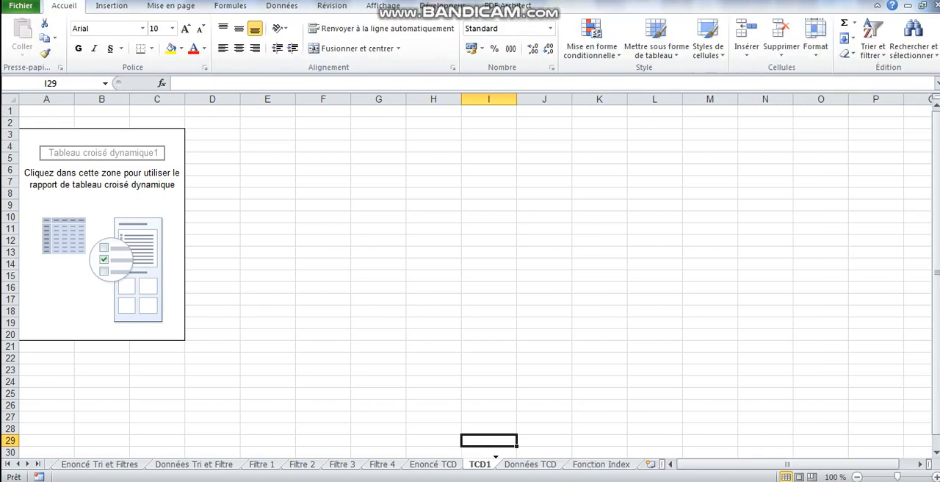
drag(495, 464, 592, 464)
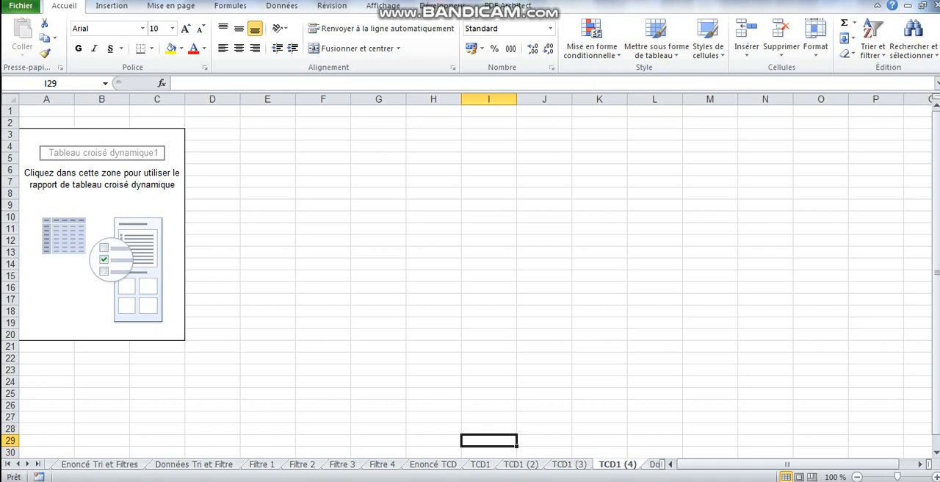
On the TCD1 sheet, set Représentant as the pivot table's row label and Montant de la commande as a summed value
click(481, 464)
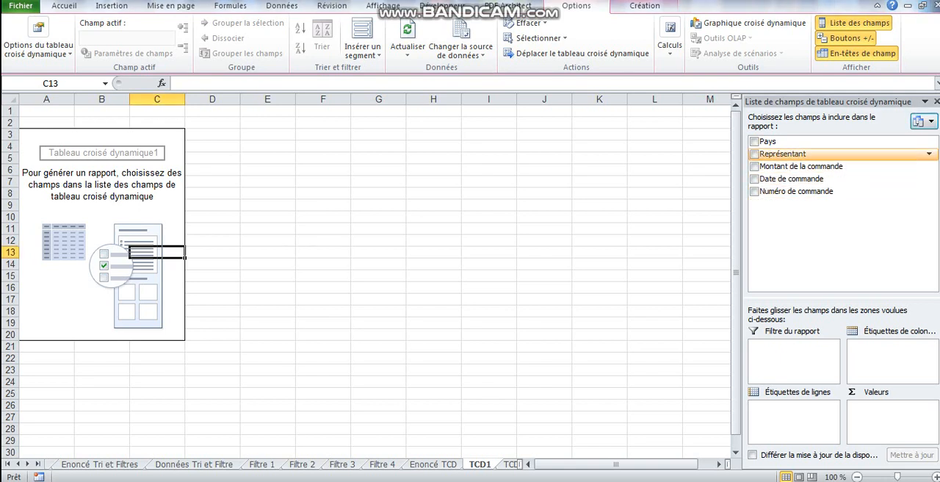
drag(783, 154, 793, 421)
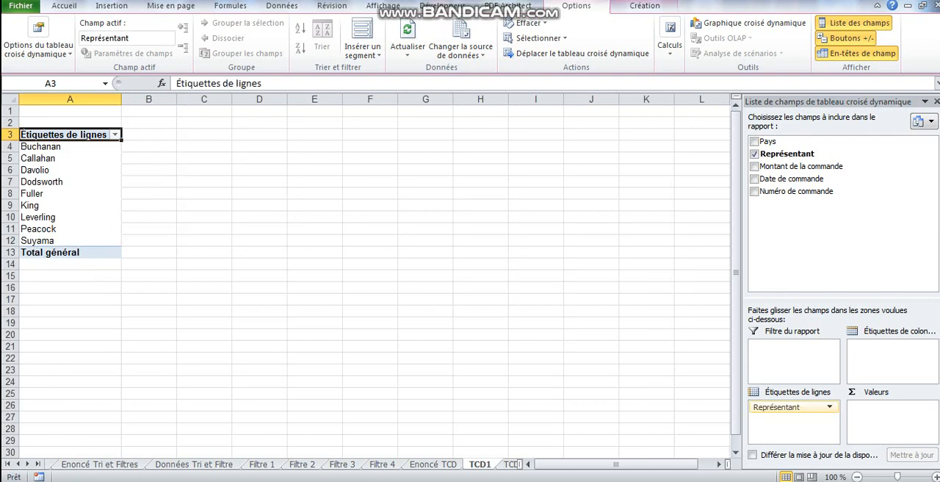
click(755, 153)
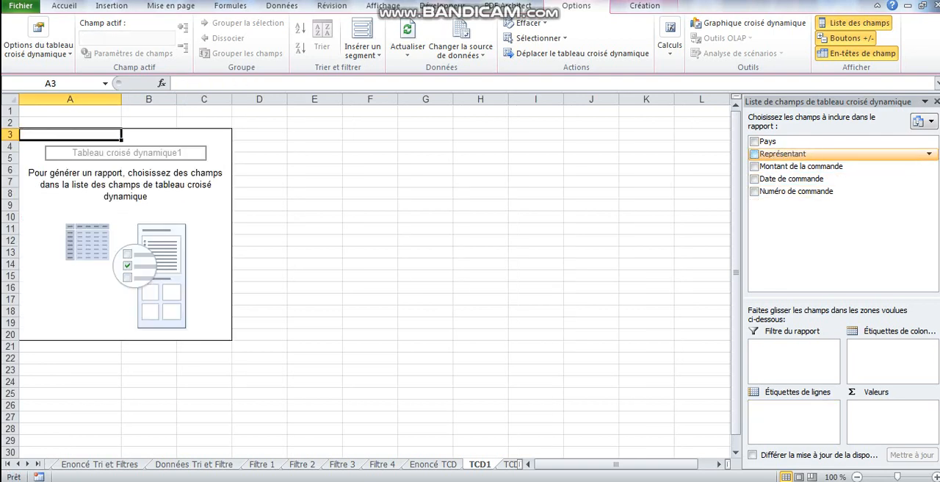
click(754, 153)
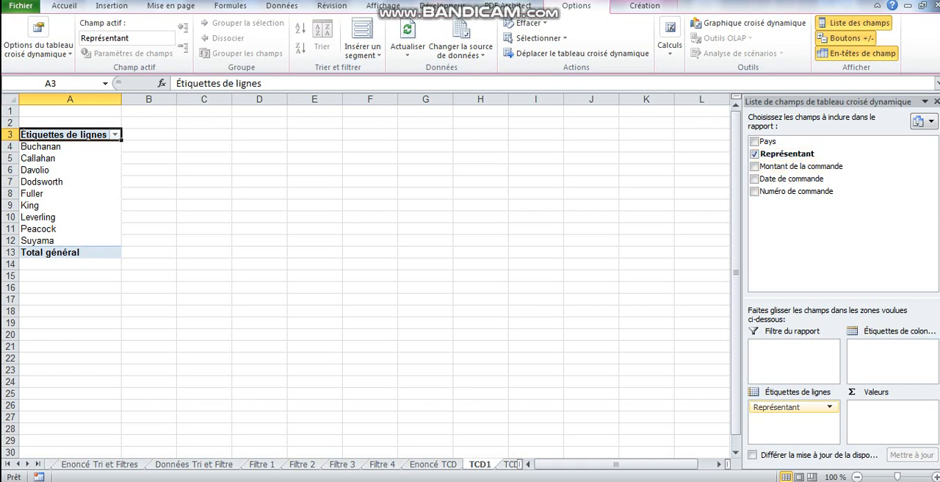
drag(801, 166, 891, 411)
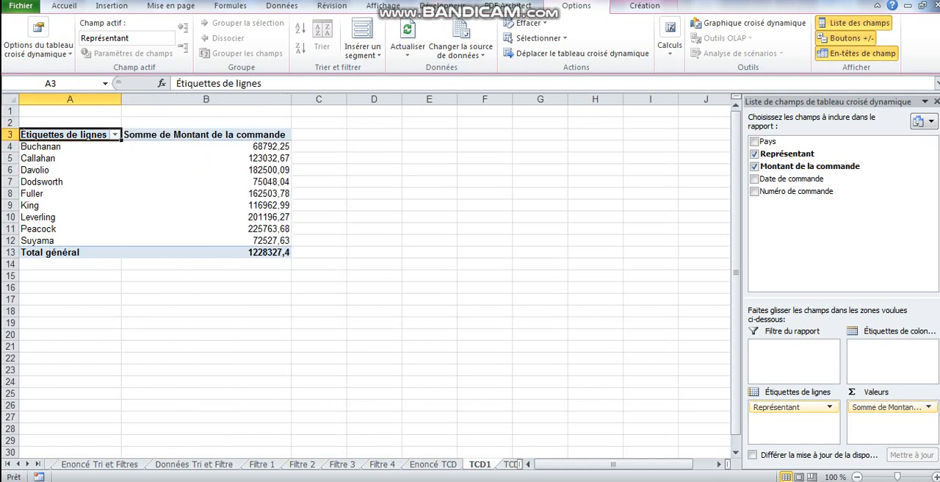
Format the order sums in B4:B13, including the grand total, as Monétaire
drag(206, 146, 206, 252)
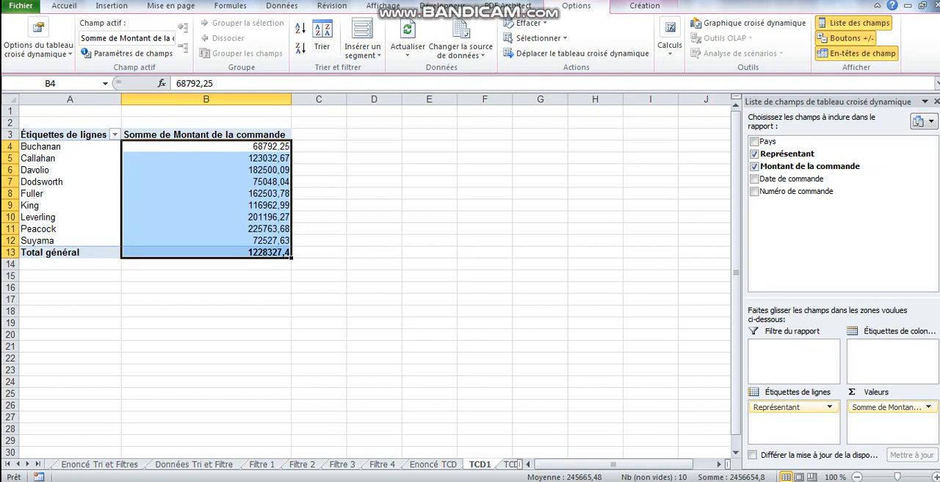
click(64, 6)
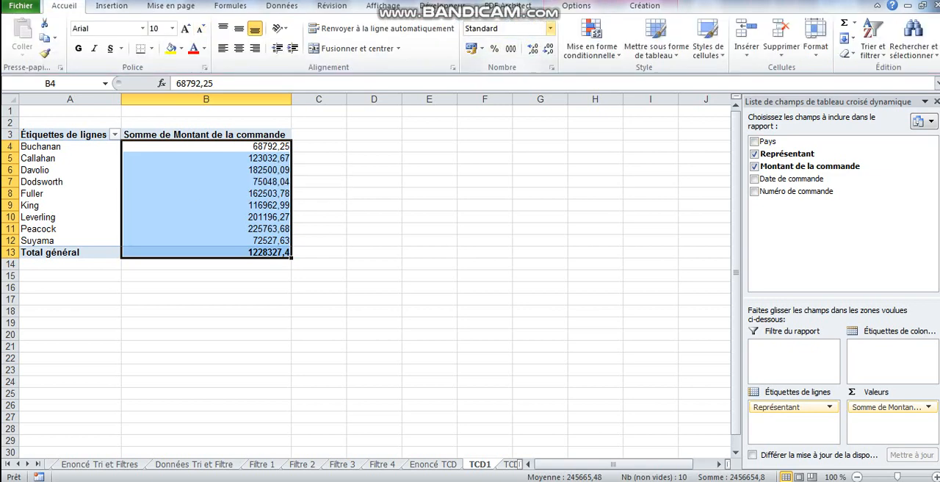
click(549, 27)
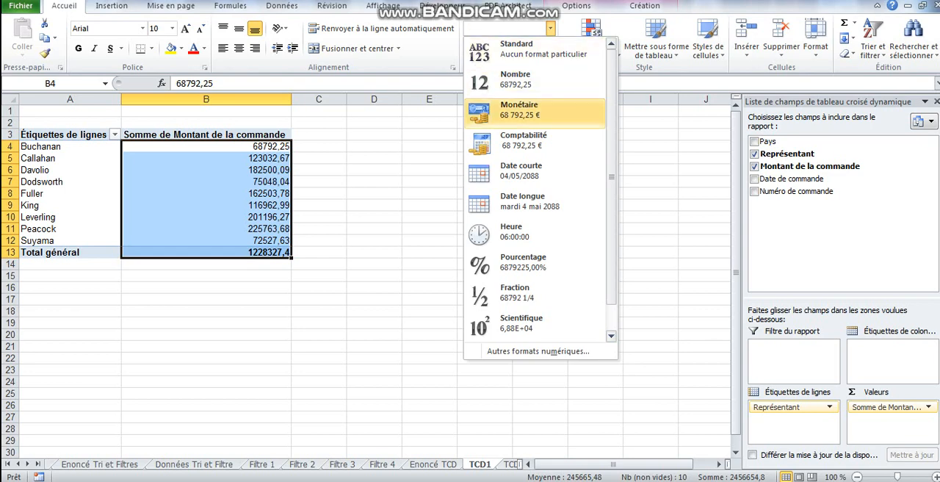
click(519, 110)
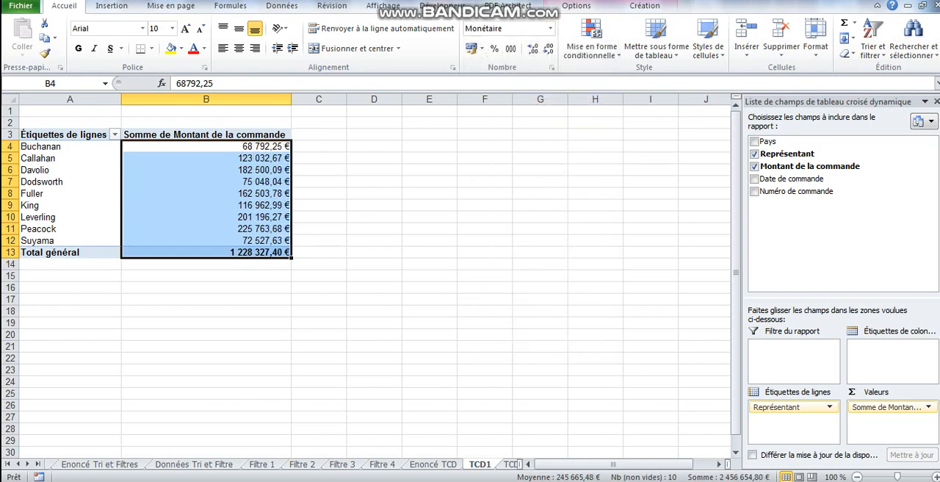
Rename the header of the summed order amount column in B3 to "Total des commandes"
click(257, 135)
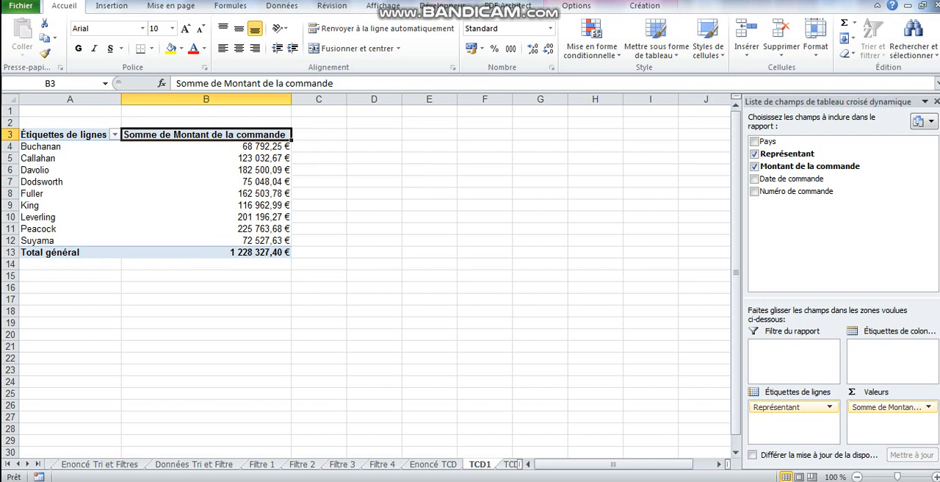
text(Total)
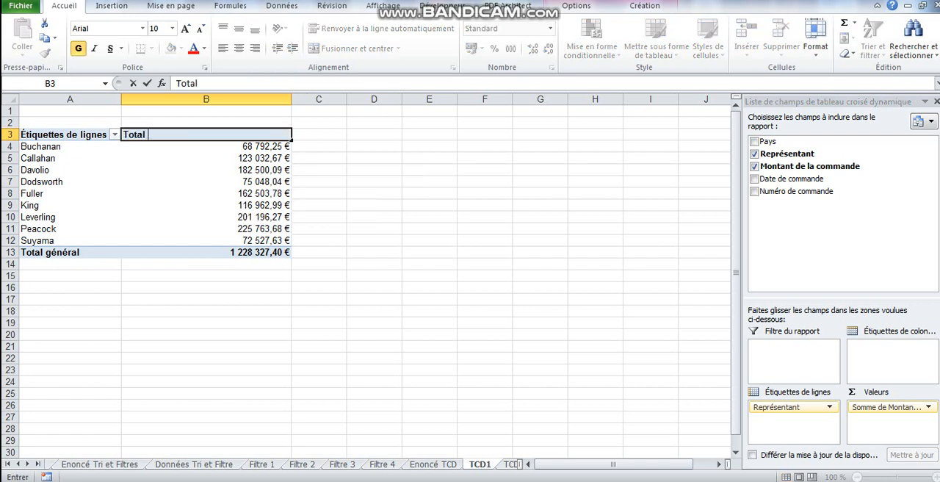
text( des commandes)
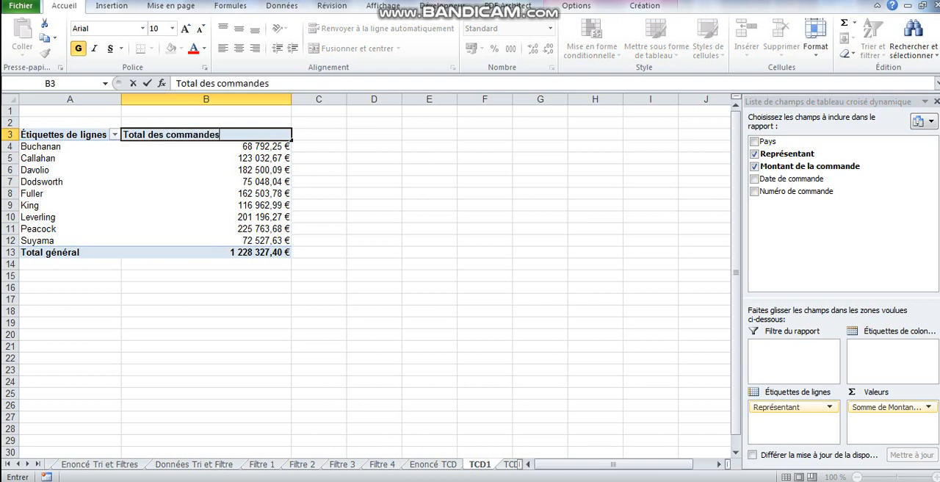
click(206, 181)
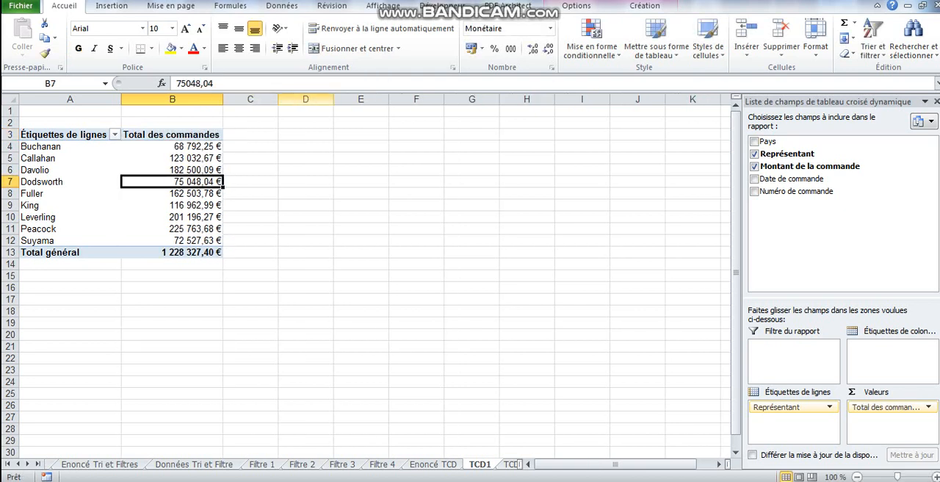
click(171, 158)
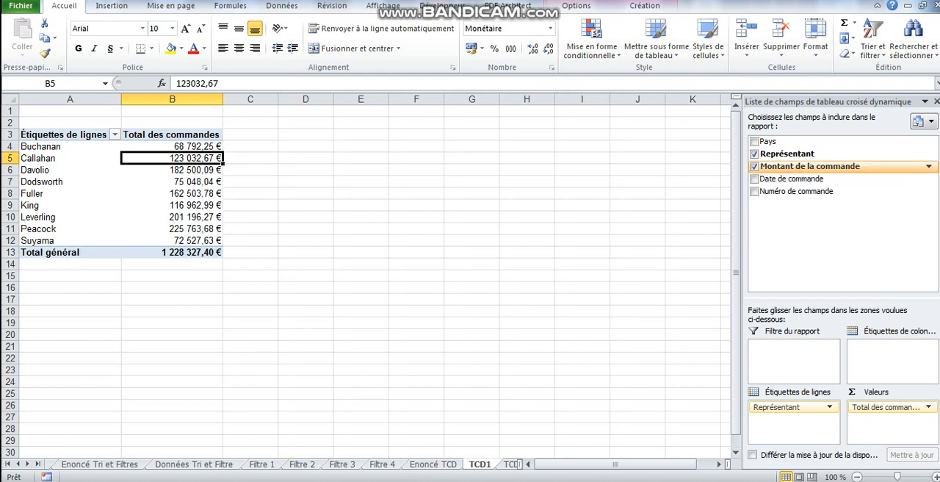
Add Montant de la commande as a second value field and summarize it by Moyenne
drag(809, 166, 887, 424)
click(342, 181)
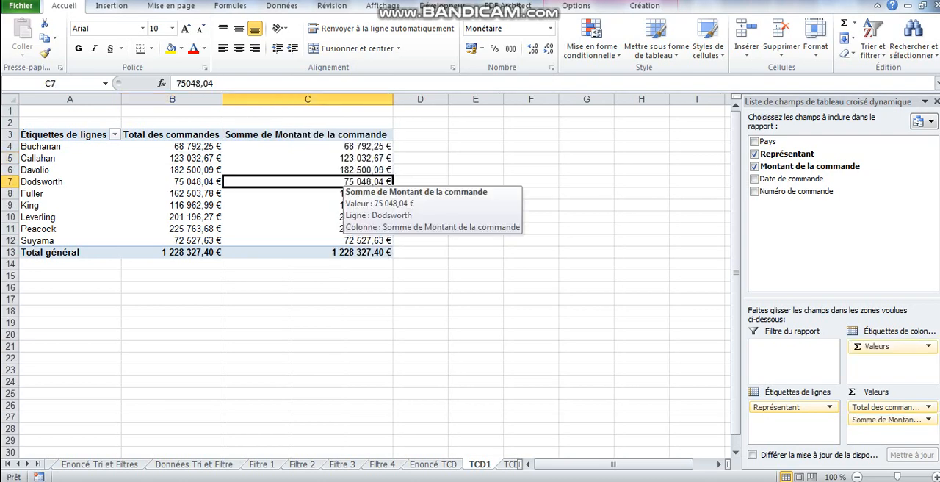
right_click(348, 182)
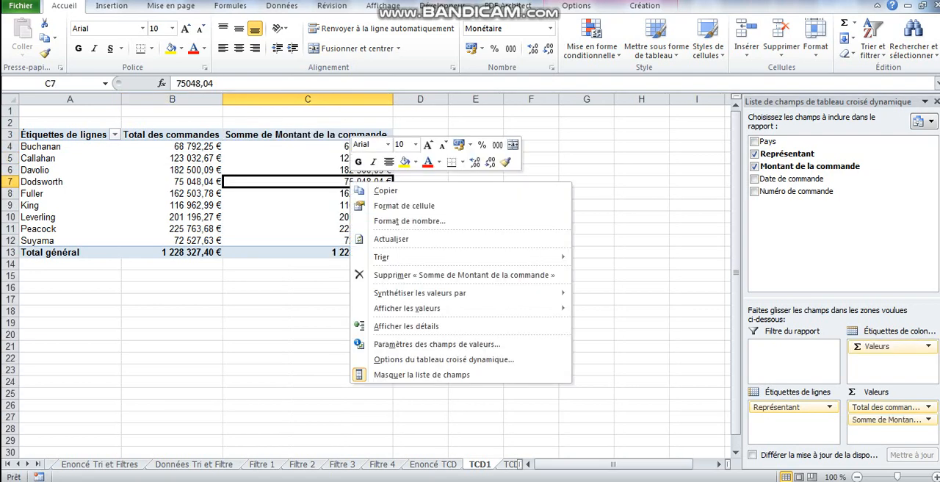
mouse_move(419, 292)
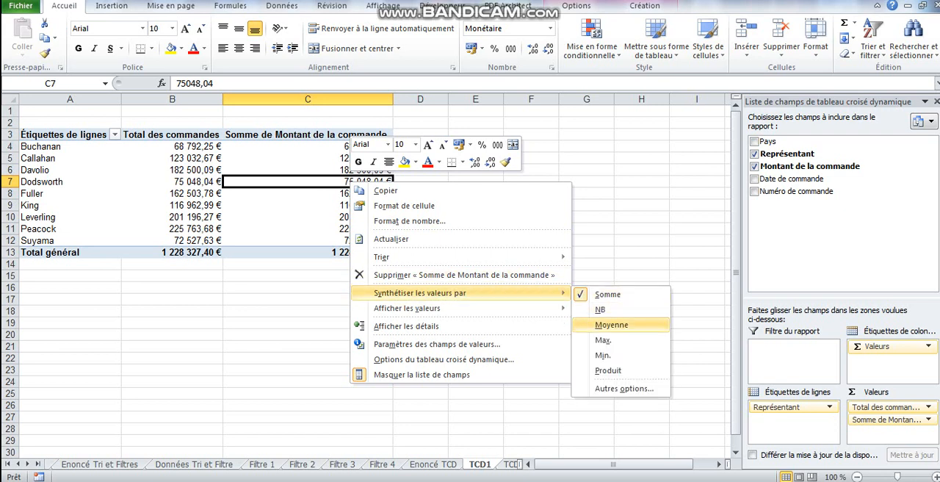
click(611, 324)
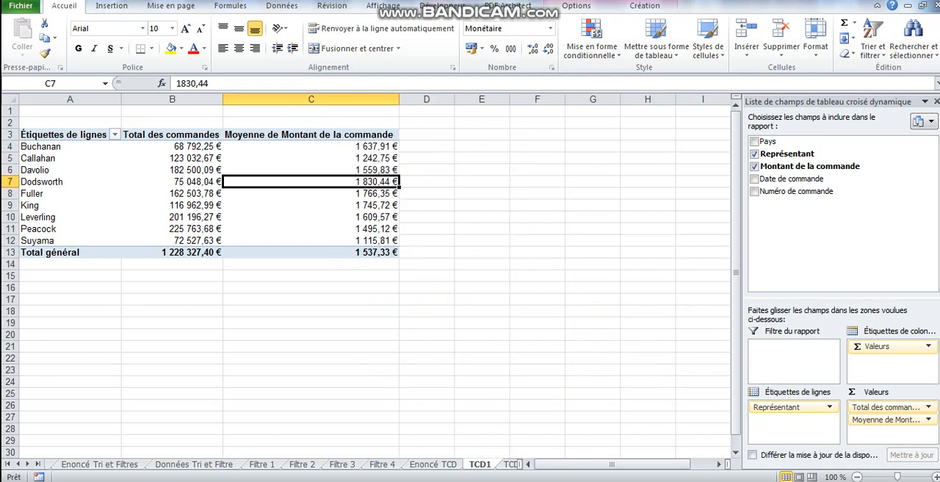
Rename the average column's header in C3 to "Moyenne des commandes" and fit column C's width to its content
click(339, 135)
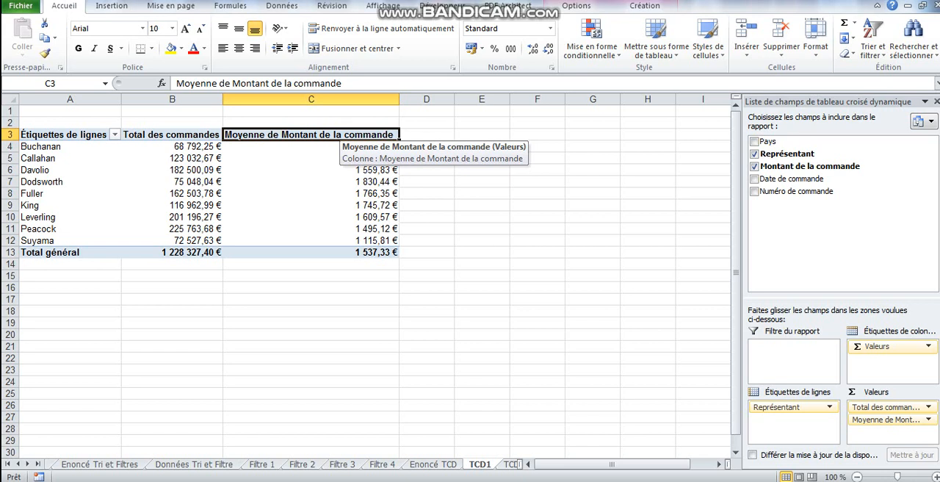
text(Moyenne)
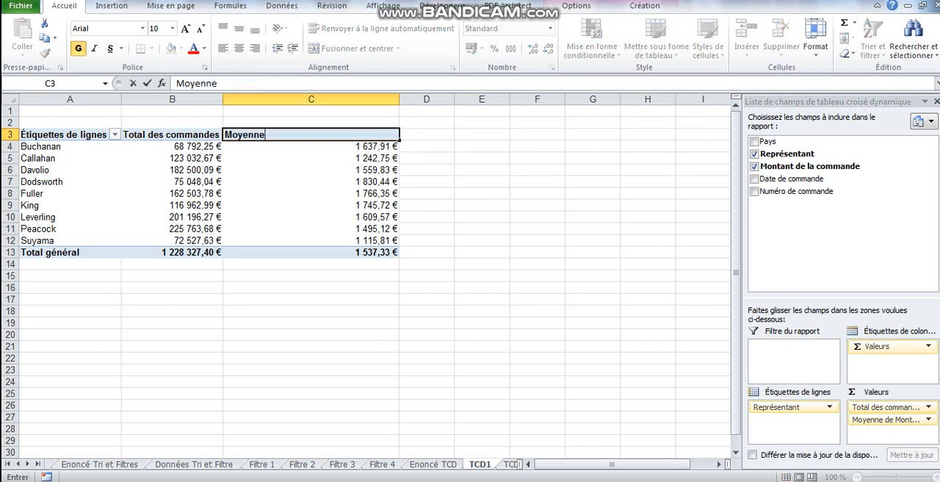
text( des comma)
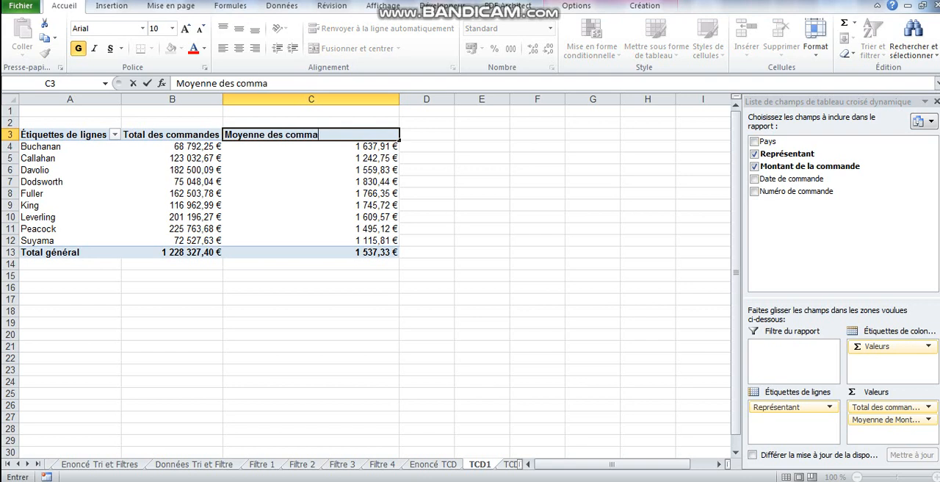
text(ndes)
click(311, 182)
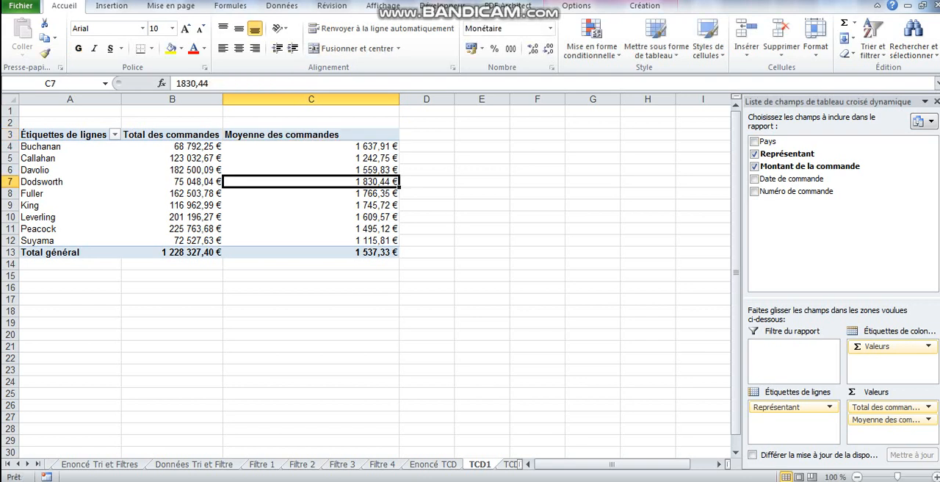
double_click(399, 99)
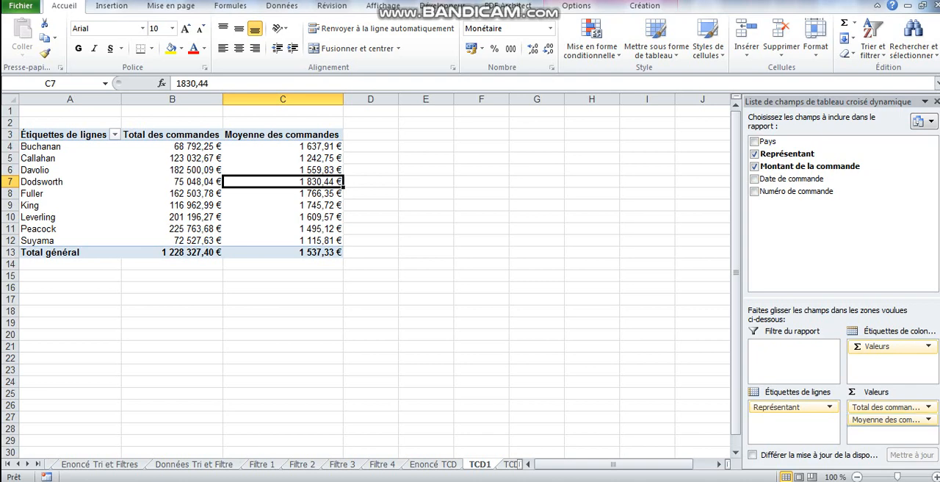
Add Montant de la commande as a third value field and summarize it by Min
drag(809, 166, 891, 431)
click(428, 182)
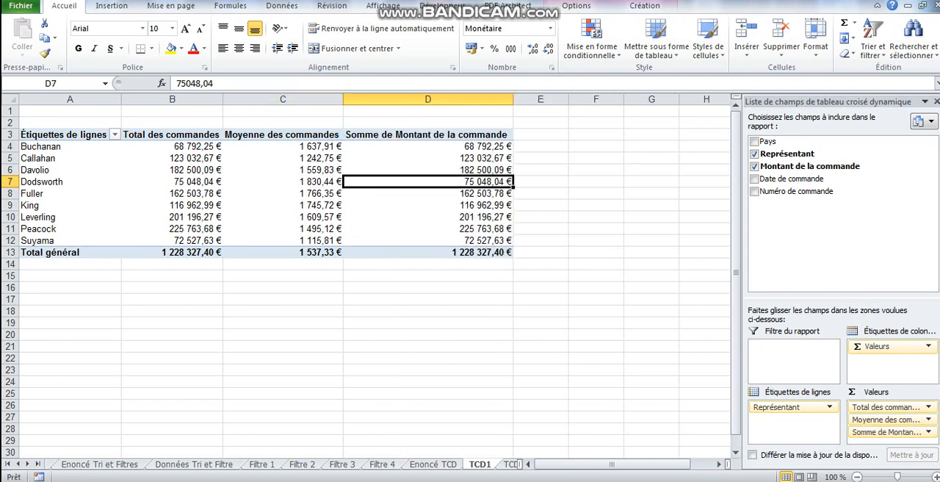
right_click(467, 184)
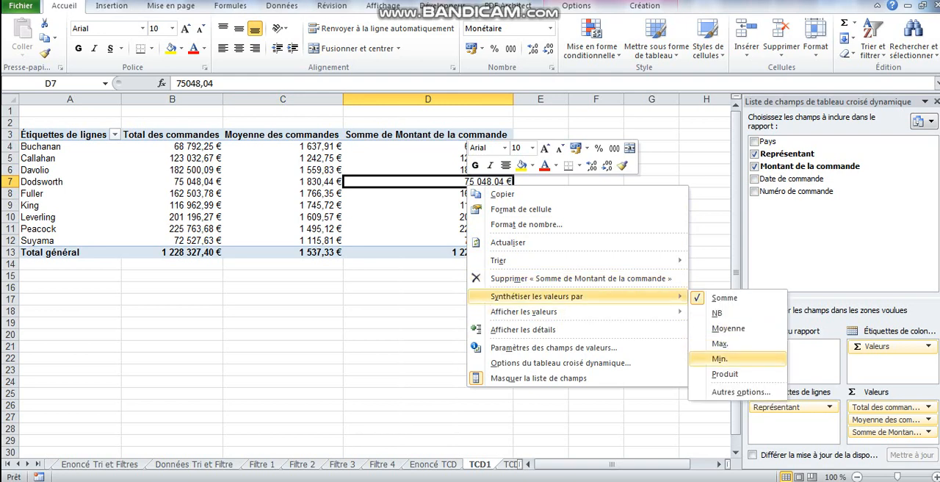
click(720, 358)
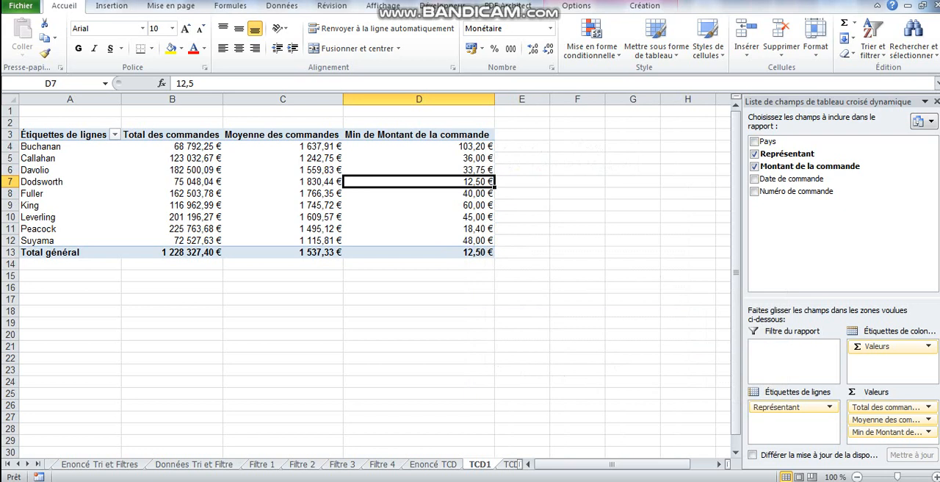
Rename the minimum column's header in D3 to "Commande minimale" and fit column D's width to its content
click(419, 135)
text(C)
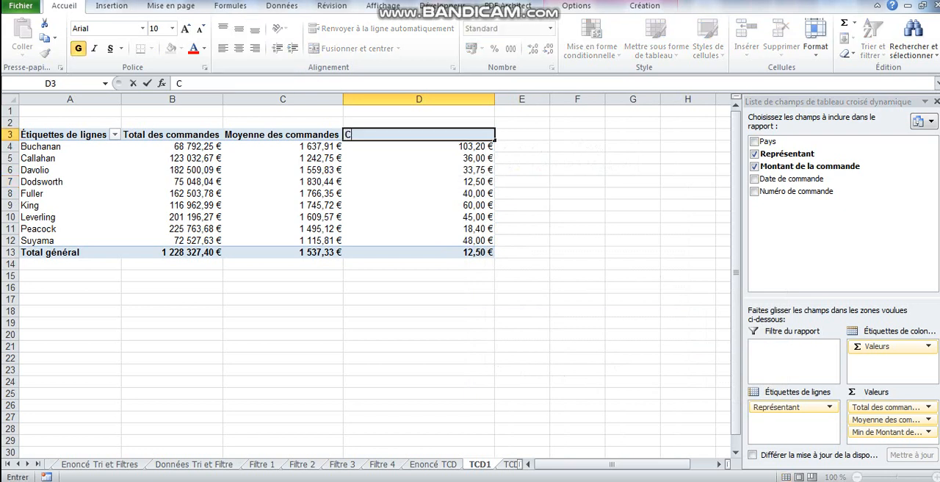
text(ommande minimale)
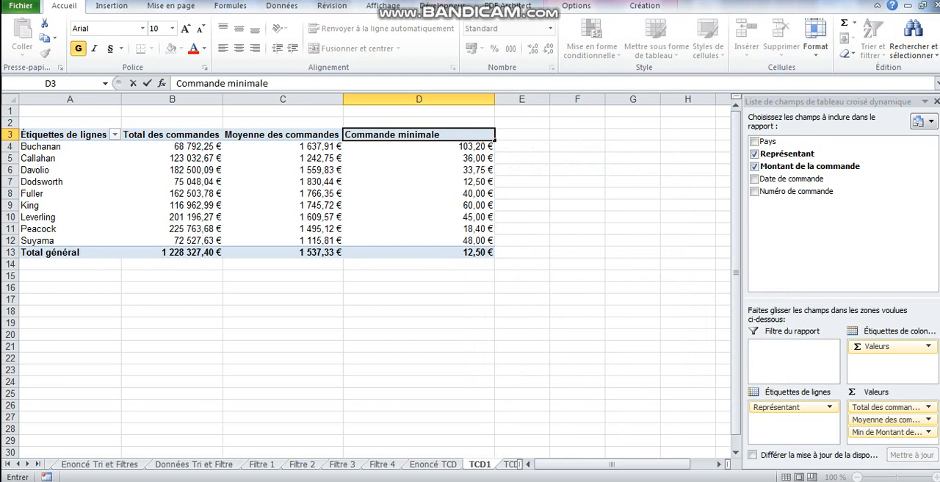
click(419, 206)
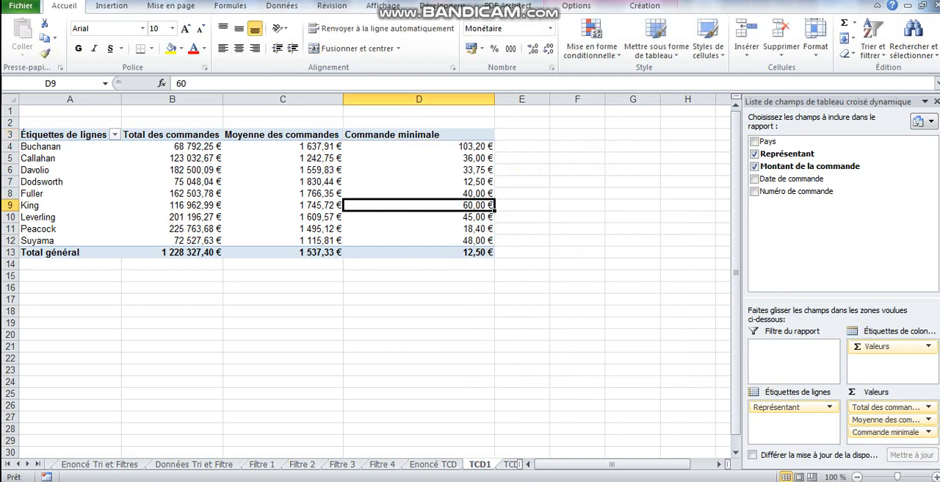
double_click(494, 99)
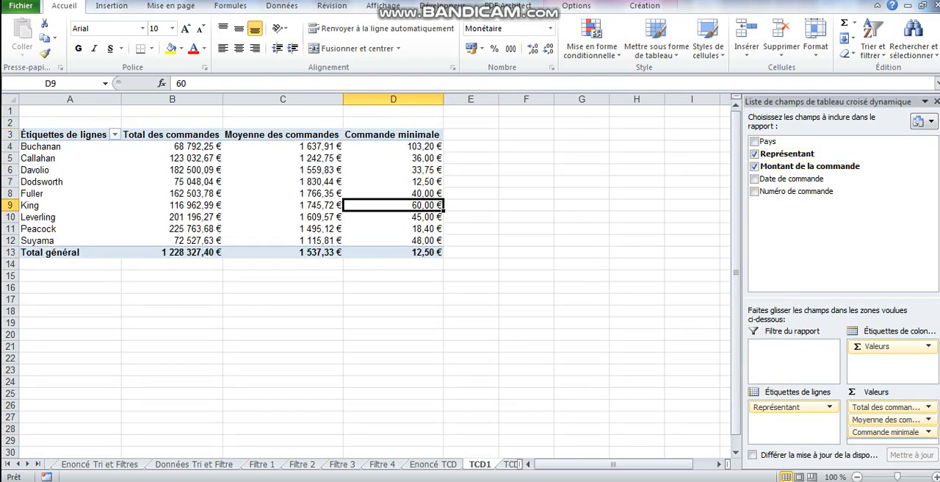
Add Montant de la commande as a fourth value field and summarize it by Max
drag(809, 166, 889, 438)
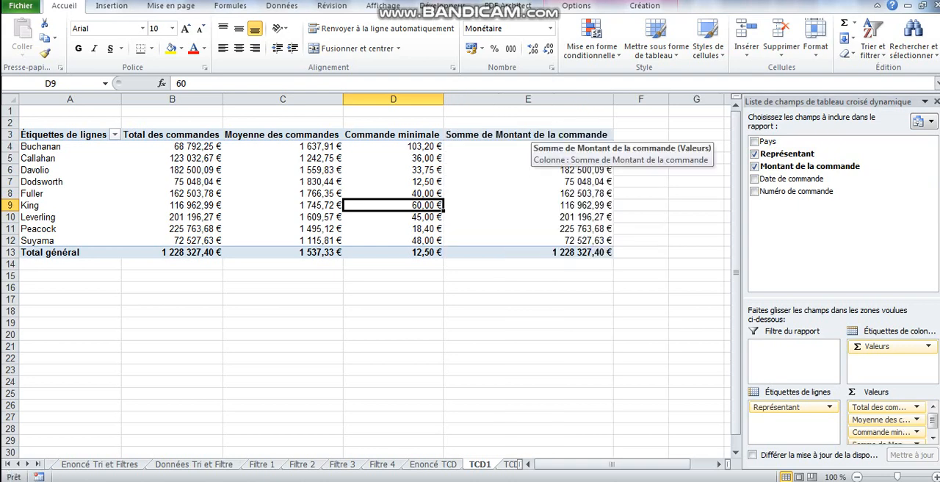
click(562, 169)
right_click(563, 170)
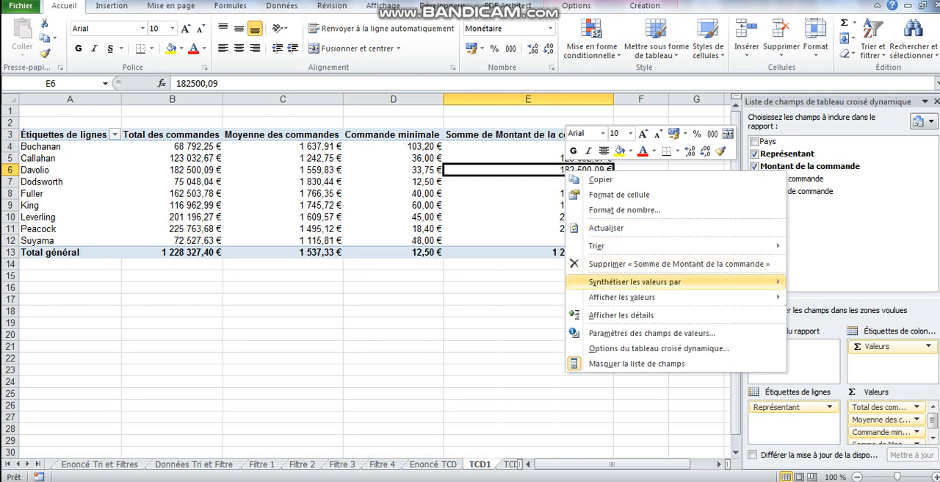
mouse_move(635, 281)
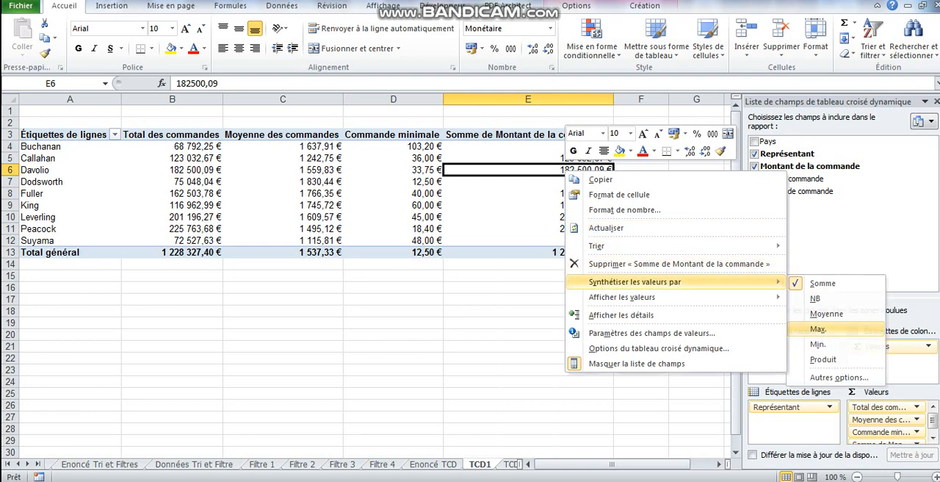
click(817, 329)
Rename the maximum column's header in E3 to "Commande maximale" and fit column E's width to its content
click(504, 135)
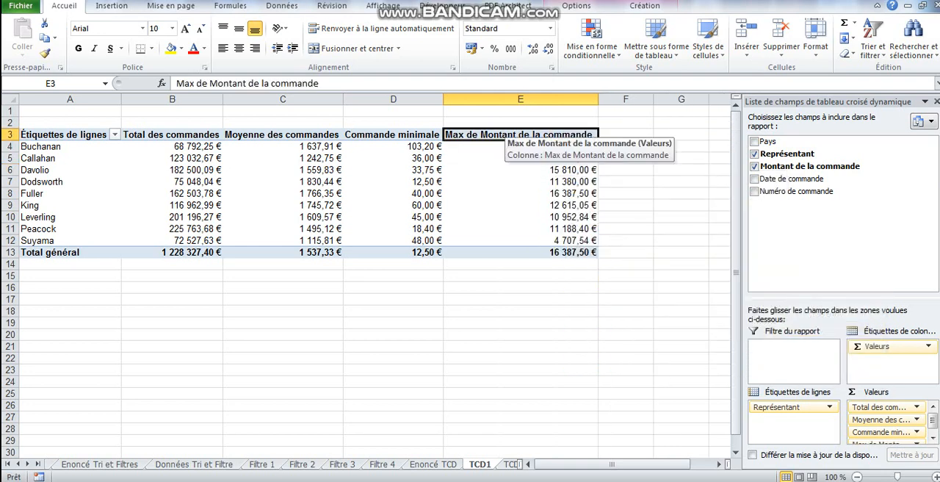
text(Commande maxim)
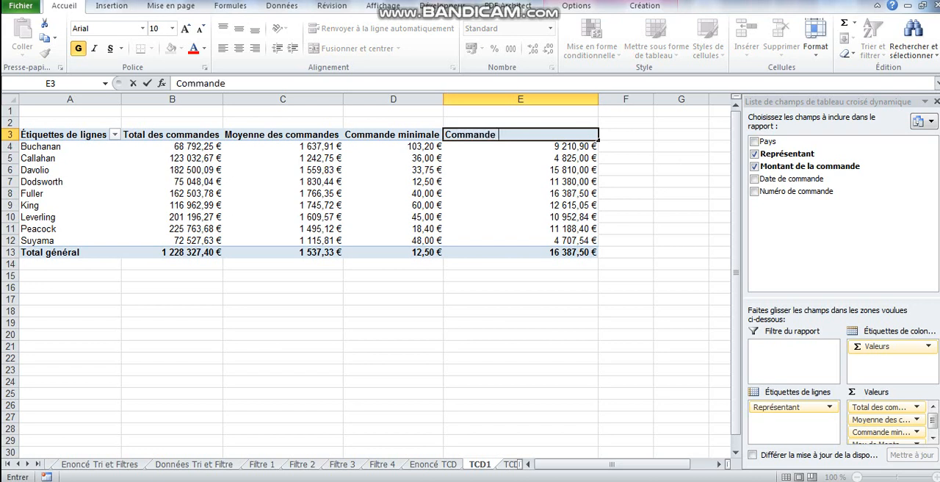
text(ale)
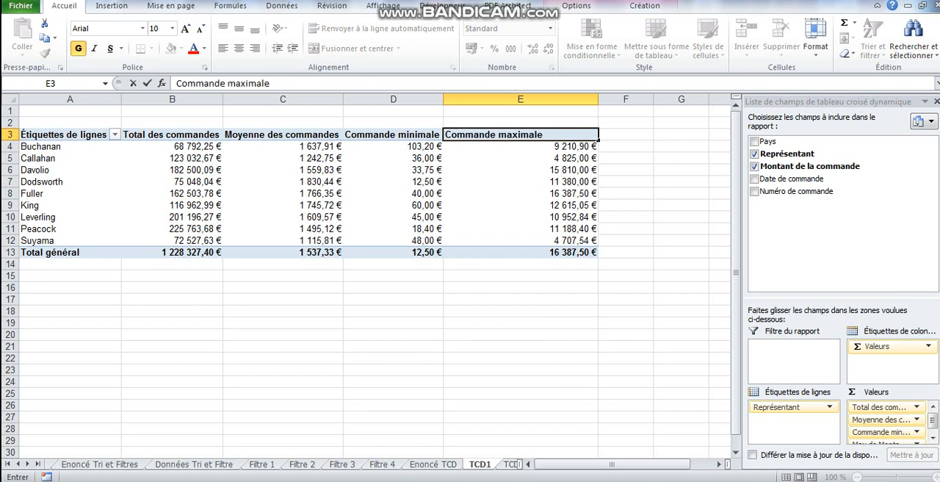
click(521, 158)
double_click(598, 99)
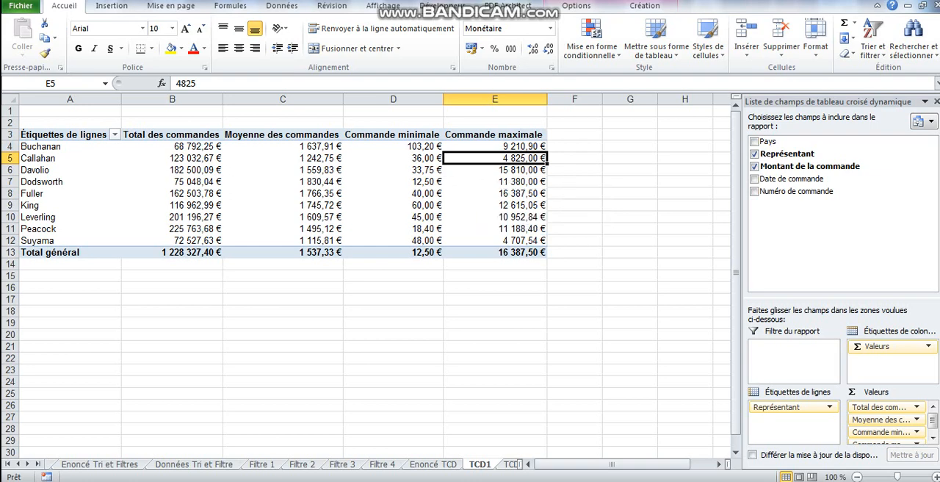
On the TCD 2 sheet, add Représentant as row labels and Montant de la commande as values to the empty pivot table
key(ctrl+Page_Down)
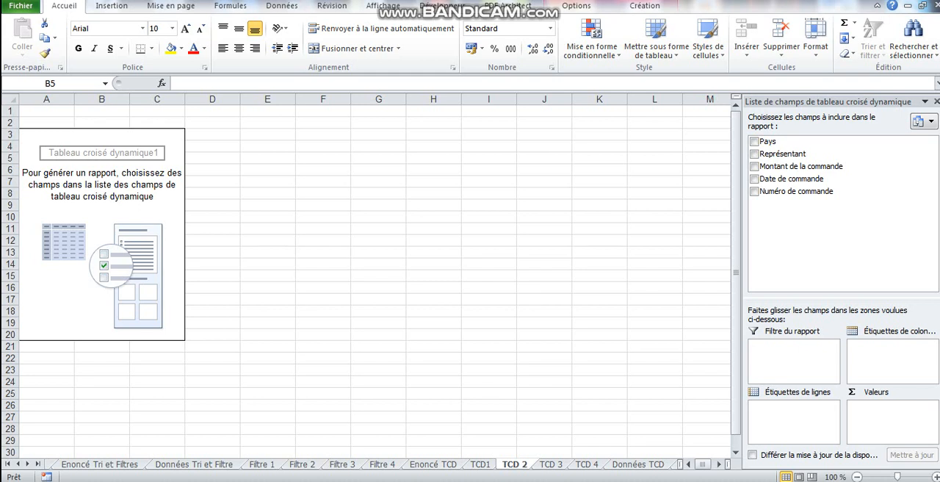
click(754, 154)
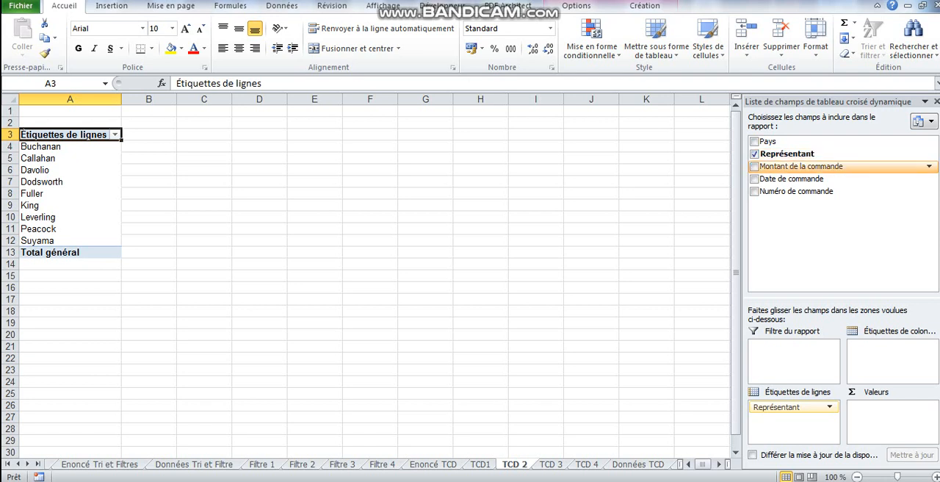
click(754, 166)
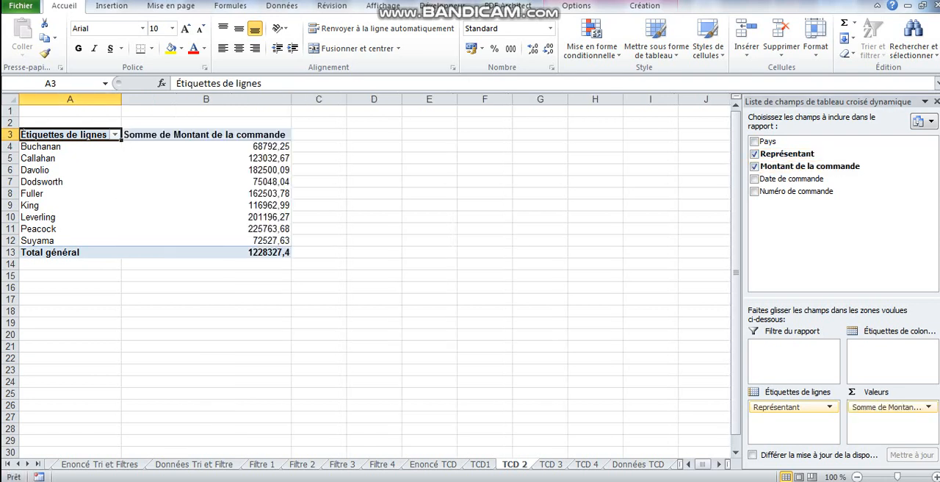
Format the summed order amounts in B4:B13 as Monétaire
drag(205, 146, 205, 252)
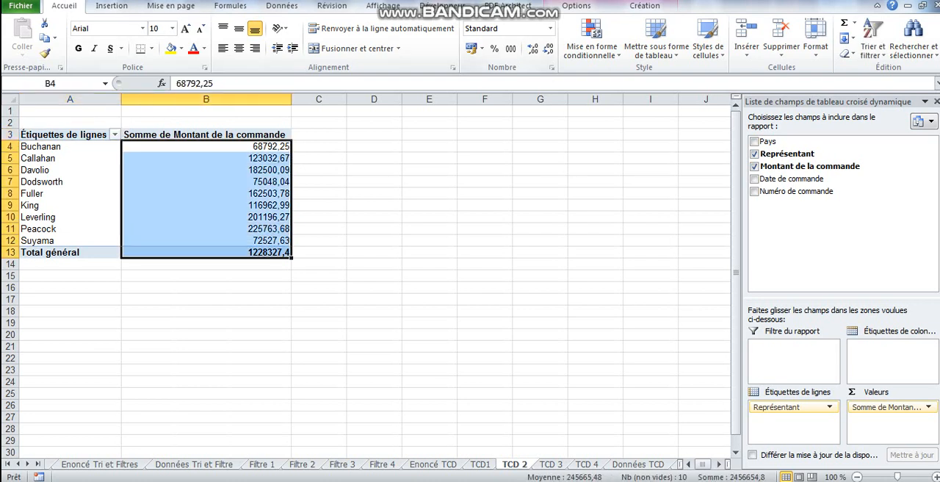
click(549, 28)
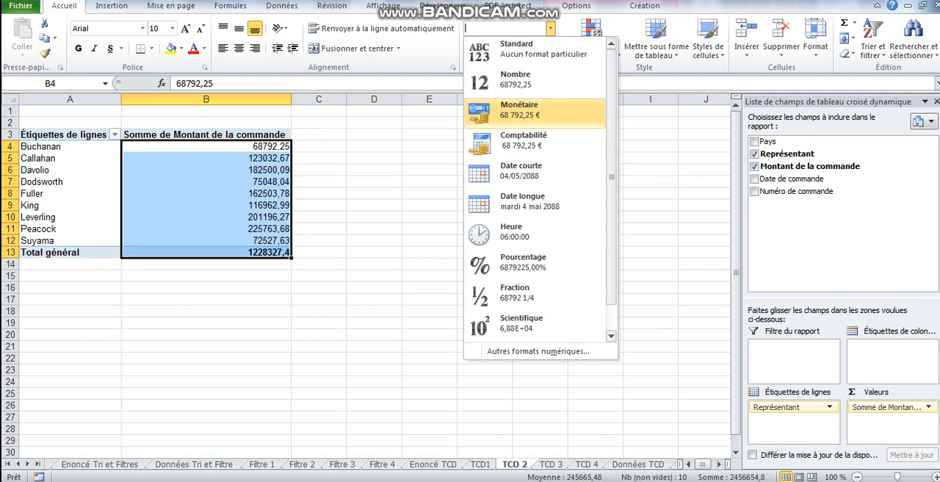
click(534, 113)
Rename the sum column's header in B3 to "Ventes totales" and fit column B's width to its content
click(205, 134)
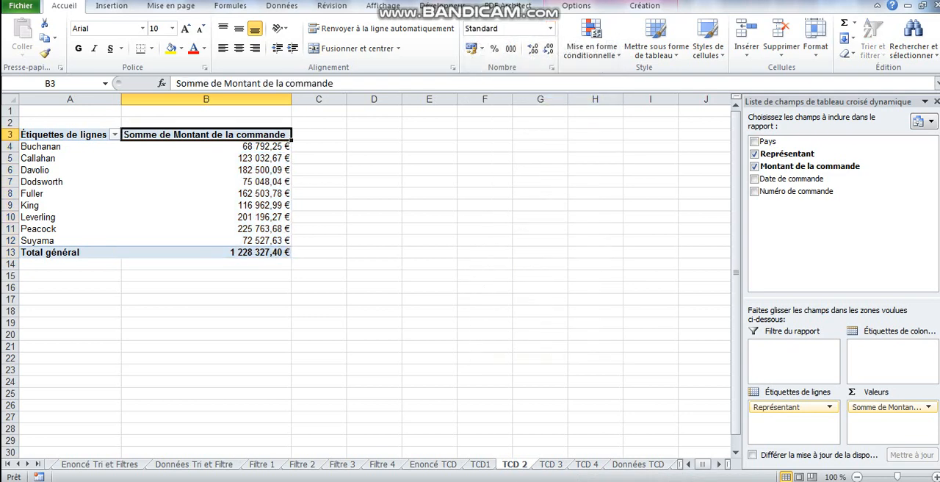
text(Vent)
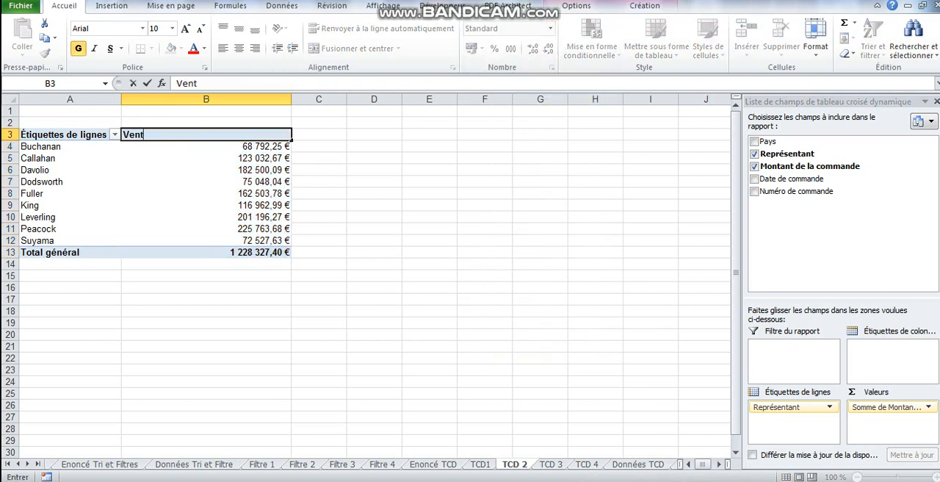
text(es totales)
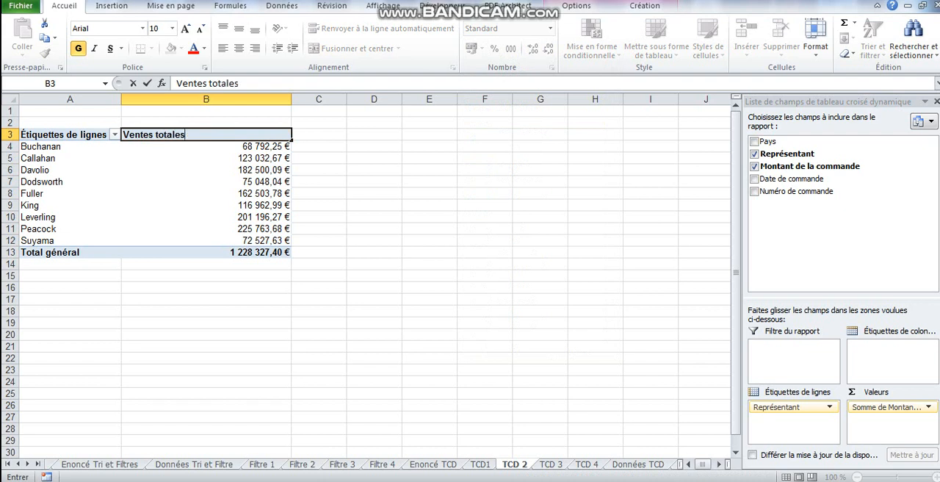
click(206, 181)
double_click(291, 99)
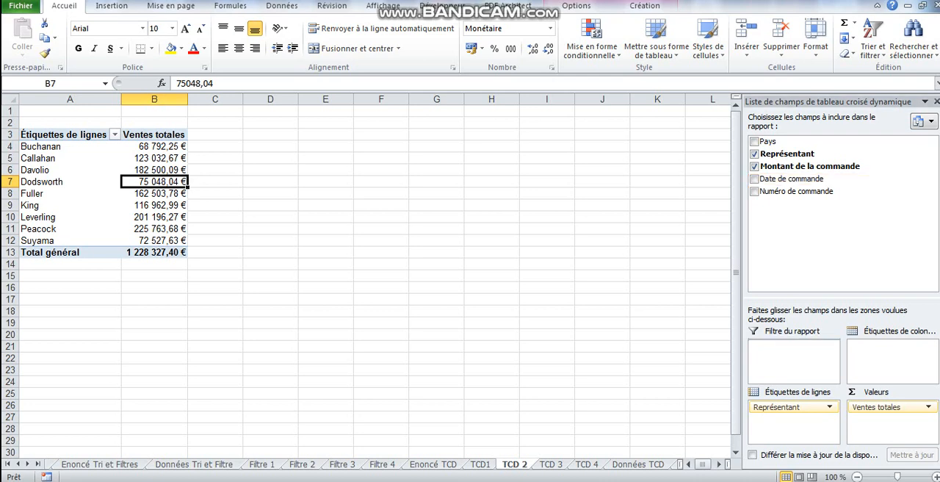
Add Date de commande below Représentant in the row labels and choose to group the dates by Trimestres only
drag(792, 179, 793, 420)
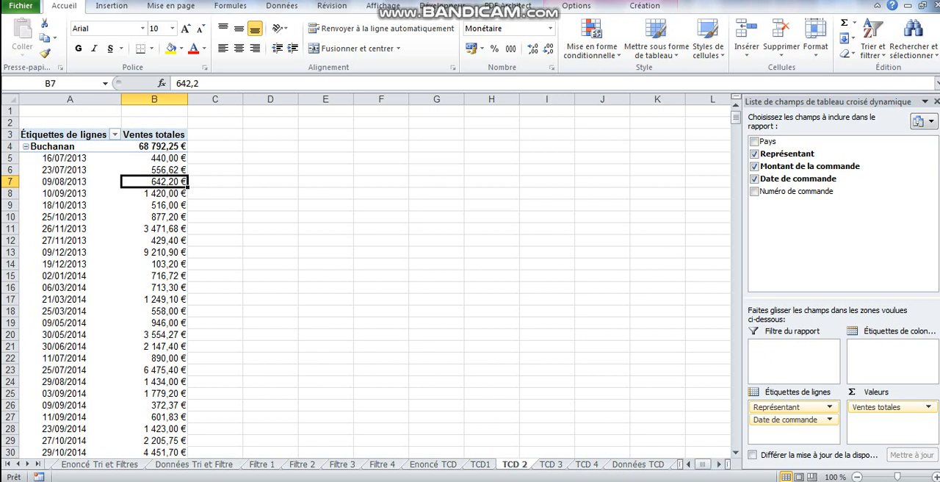
click(60, 168)
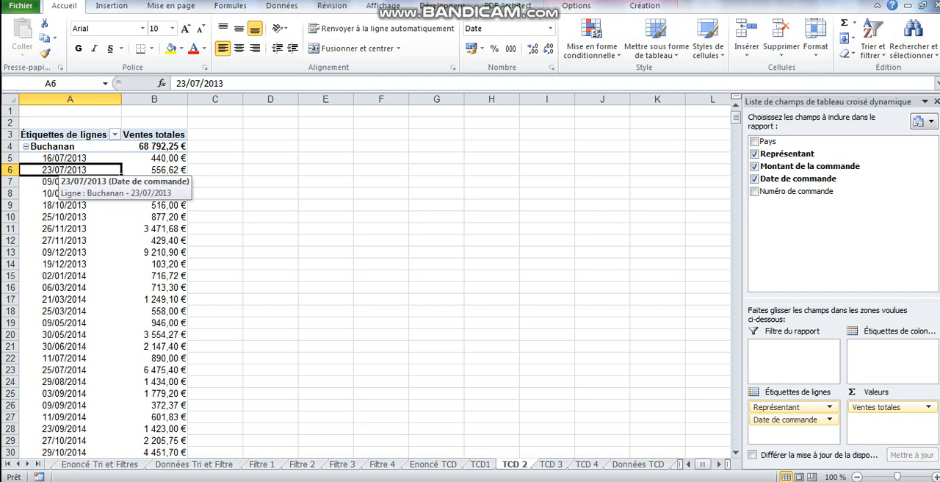
right_click(65, 171)
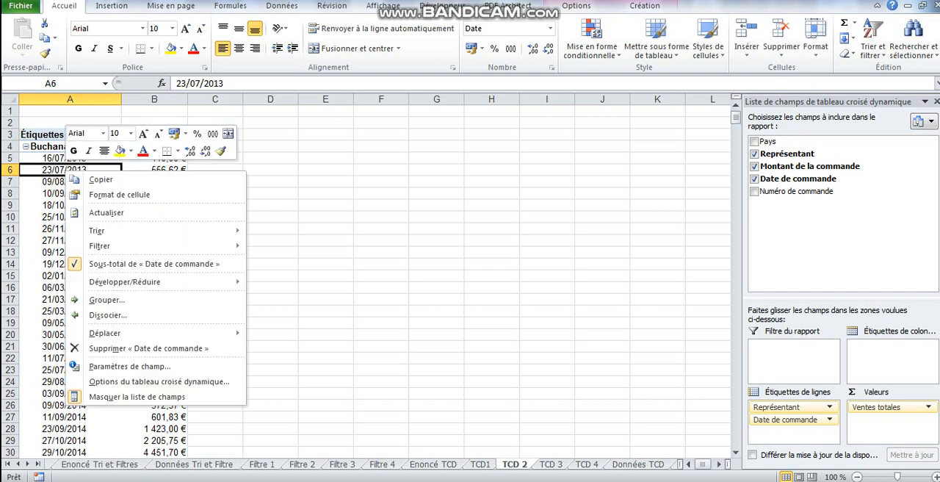
click(108, 299)
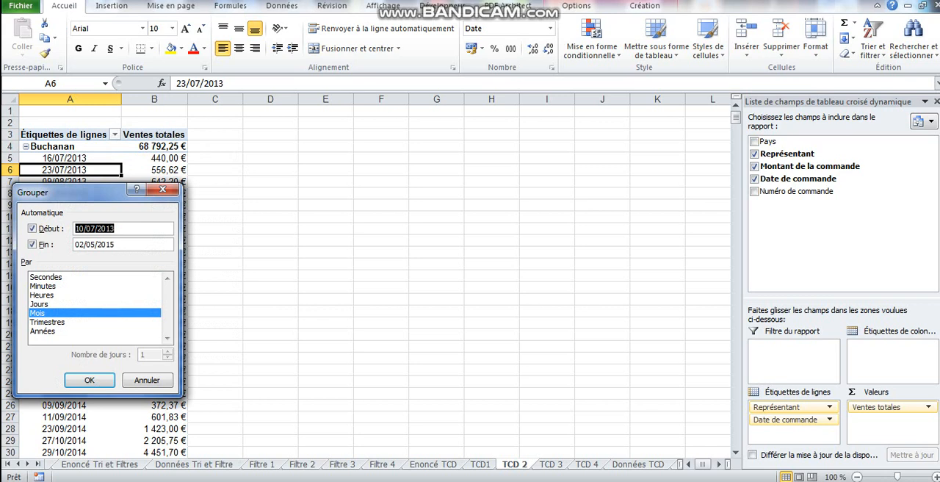
click(48, 321)
click(49, 313)
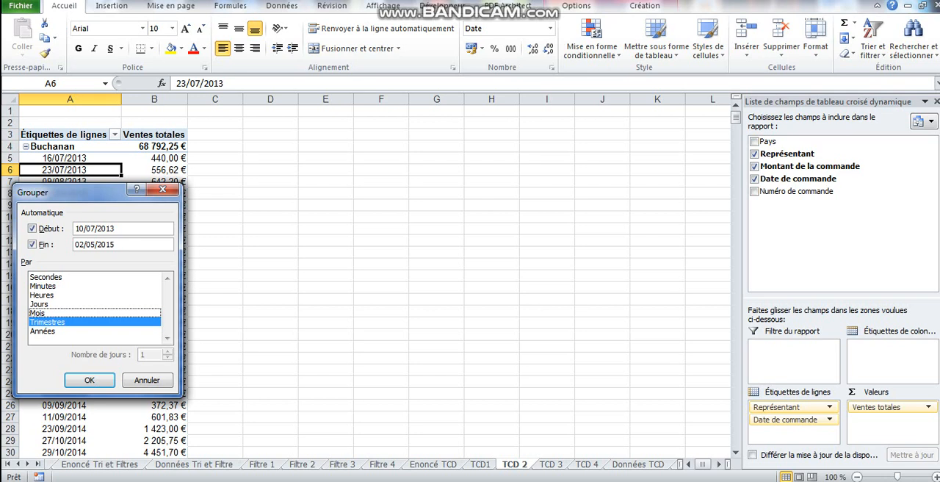
Set the grouping's start date to 01/01/2014 and end date to 31/12/2014, and apply the grouping
drag(118, 228, 74, 228)
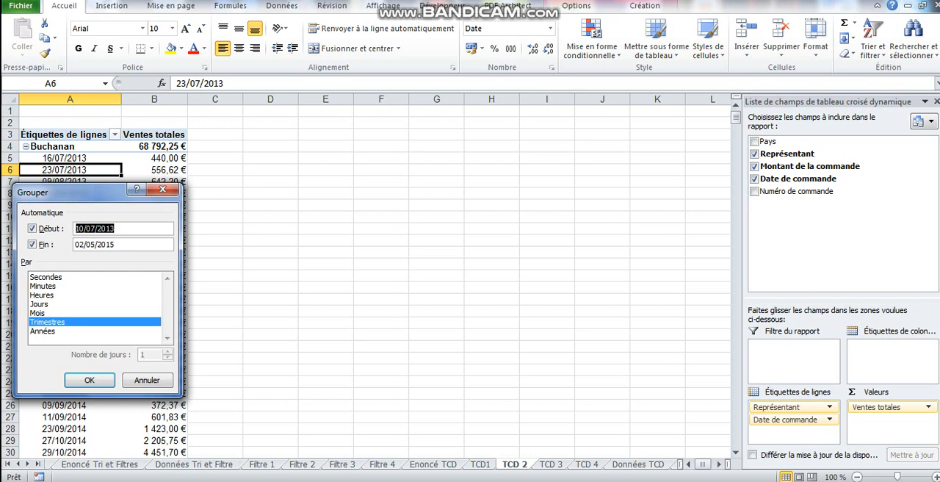
text(01/01/2014)
key(Tab)
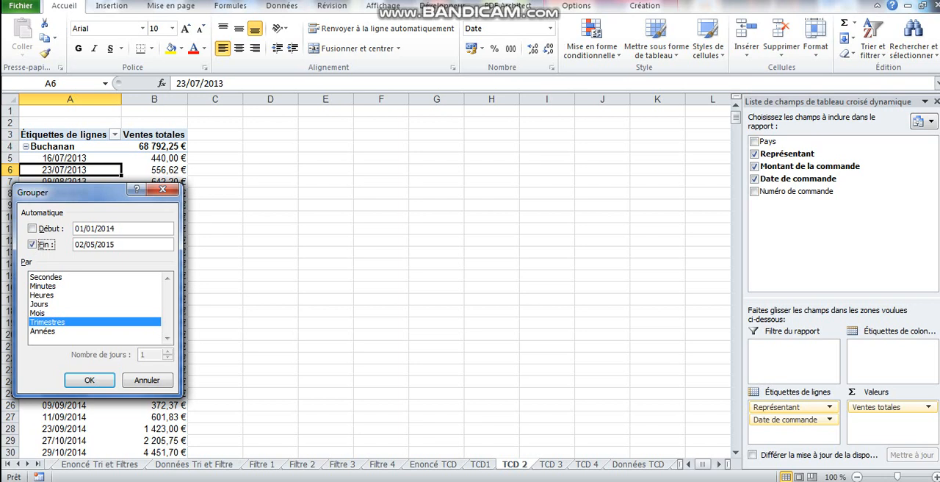
key(Tab)
text(31/12/2014)
key(Return)
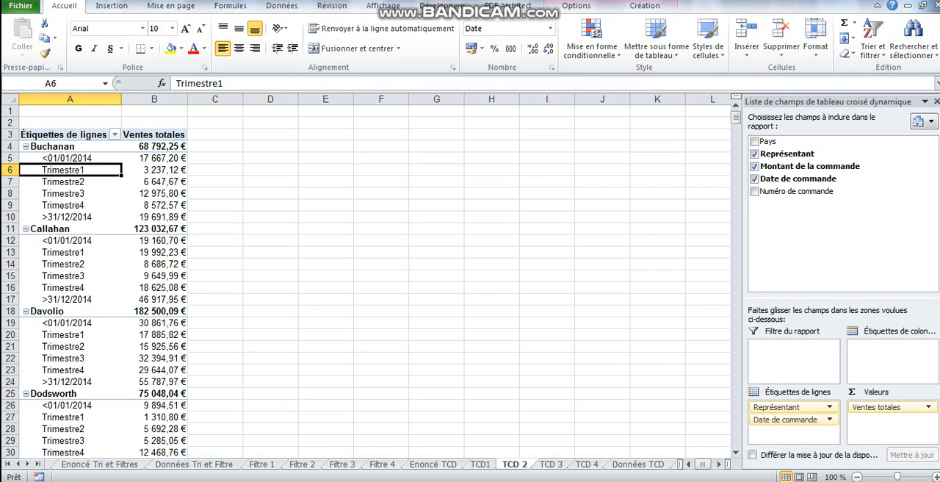
Filter Date de commande to exclude the <01/01/2014 and >31/12/2014 groups, keeping only Trimestre1 to Trimestre4
drag(154, 170, 154, 206)
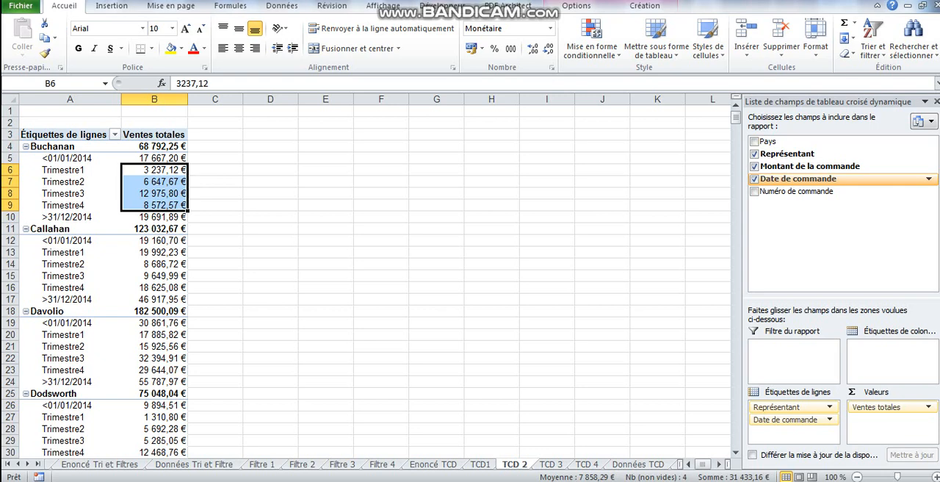
click(929, 178)
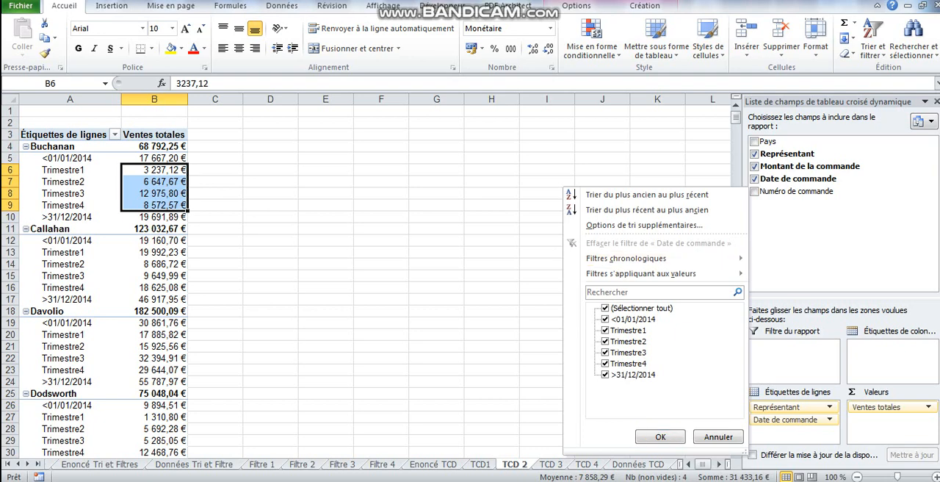
click(605, 320)
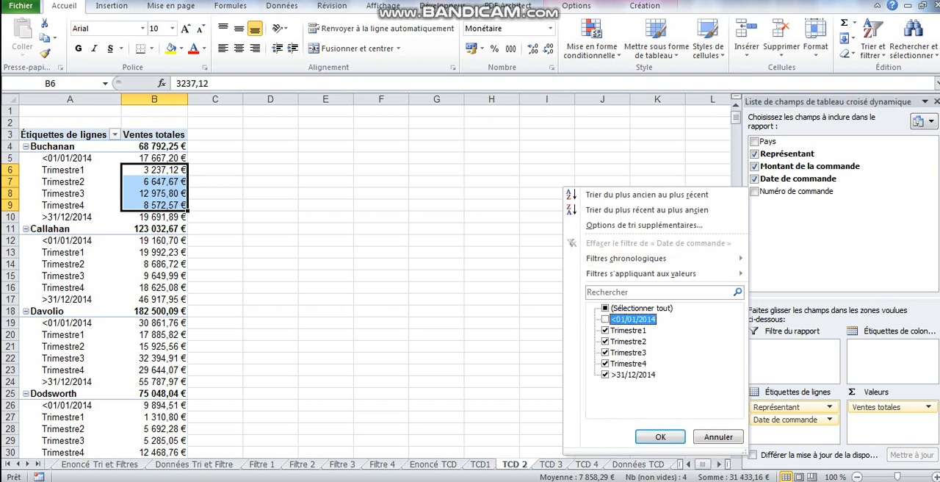
click(605, 375)
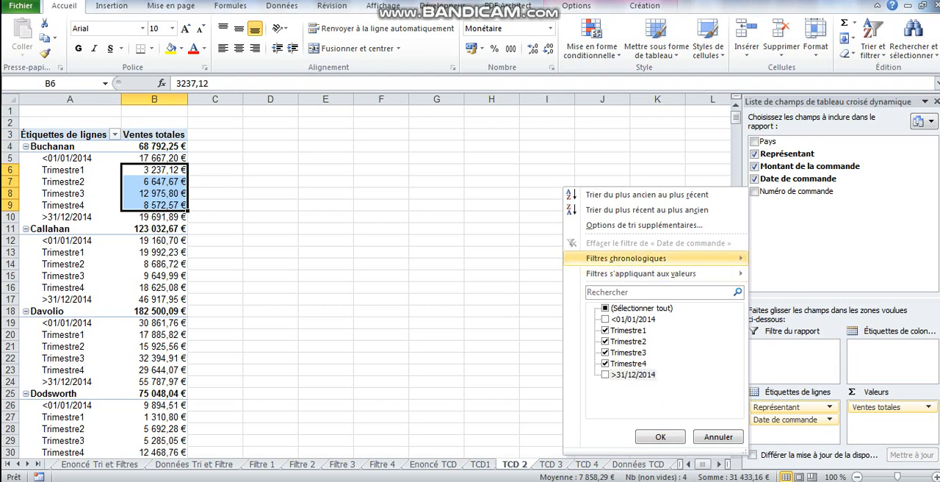
mouse_move(627, 258)
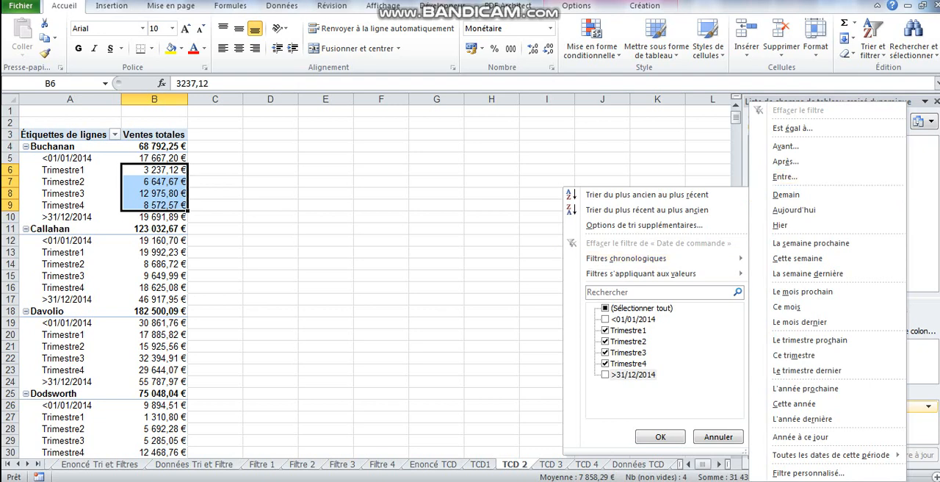
click(660, 436)
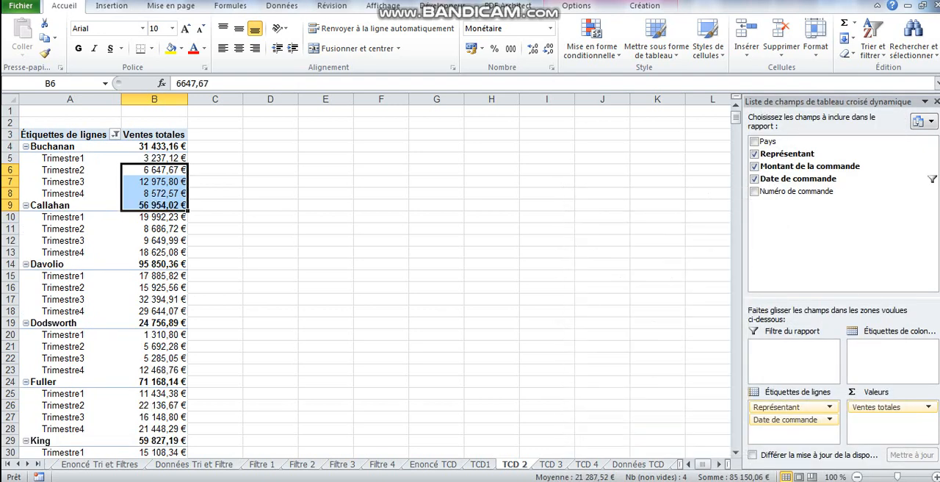
click(173, 169)
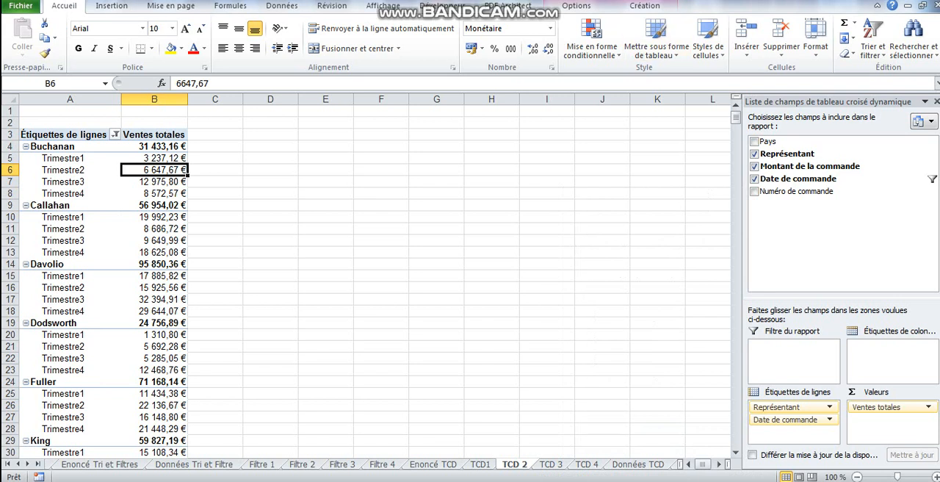
Insert a Représentant slicer, placed beside the pivot table and enlarged to about 8.55 cm high
click(154, 241)
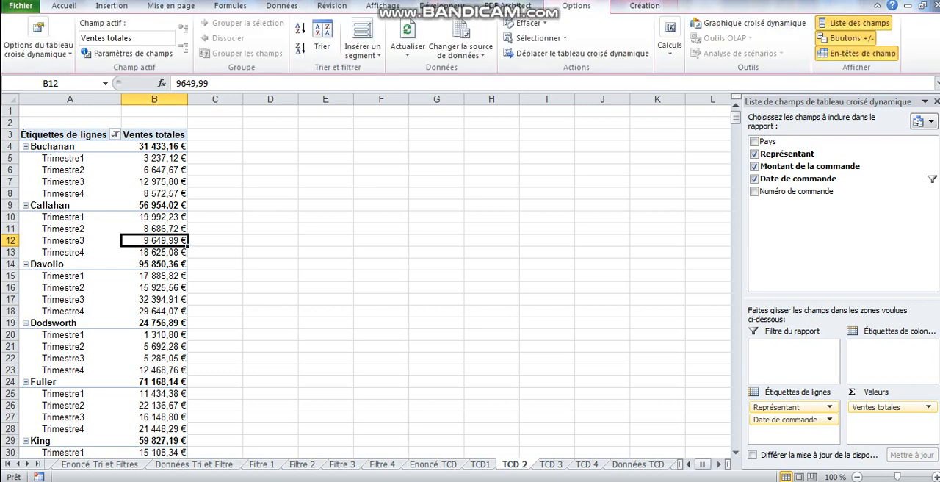
click(362, 50)
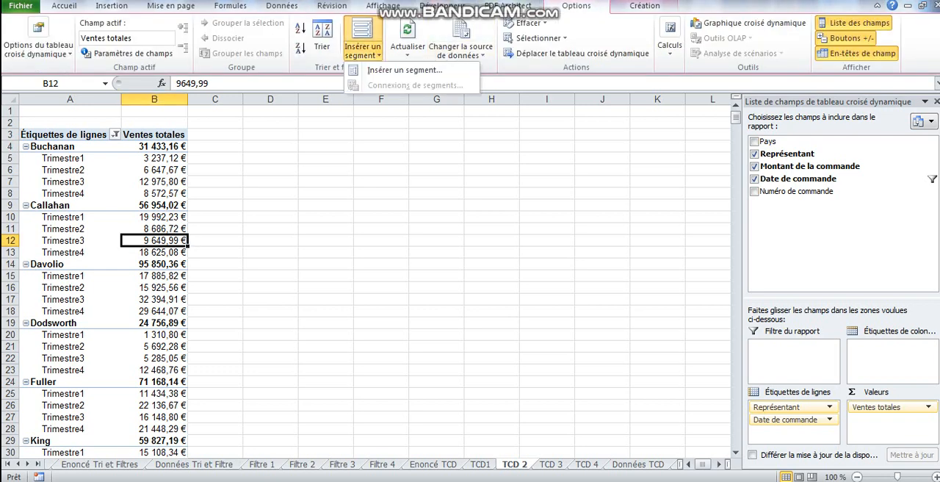
click(404, 69)
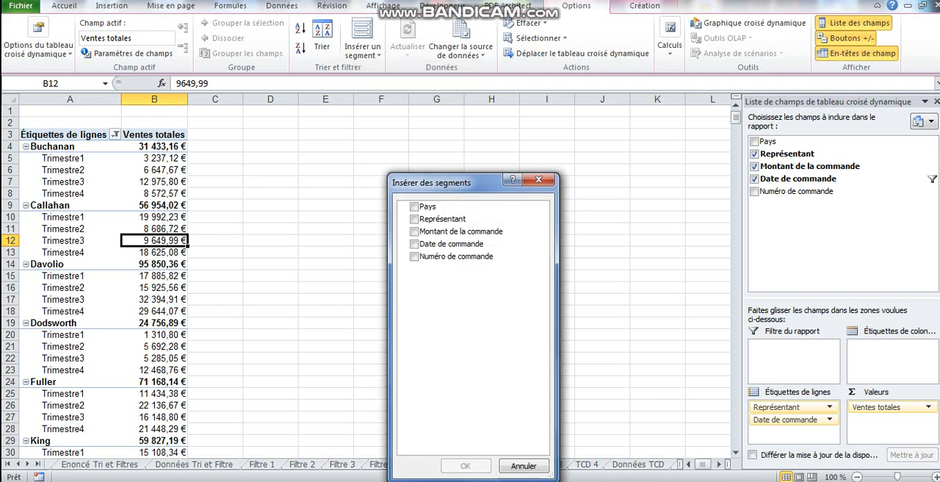
click(414, 219)
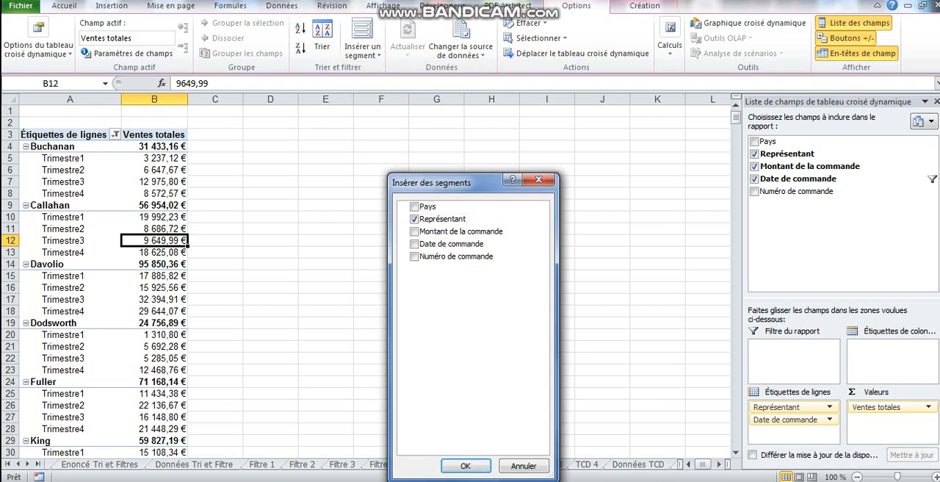
click(465, 465)
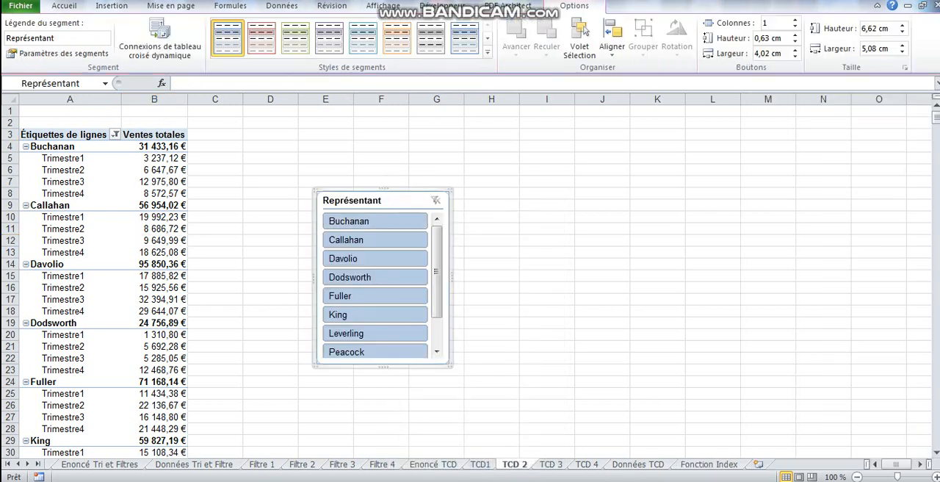
drag(374, 200, 303, 126)
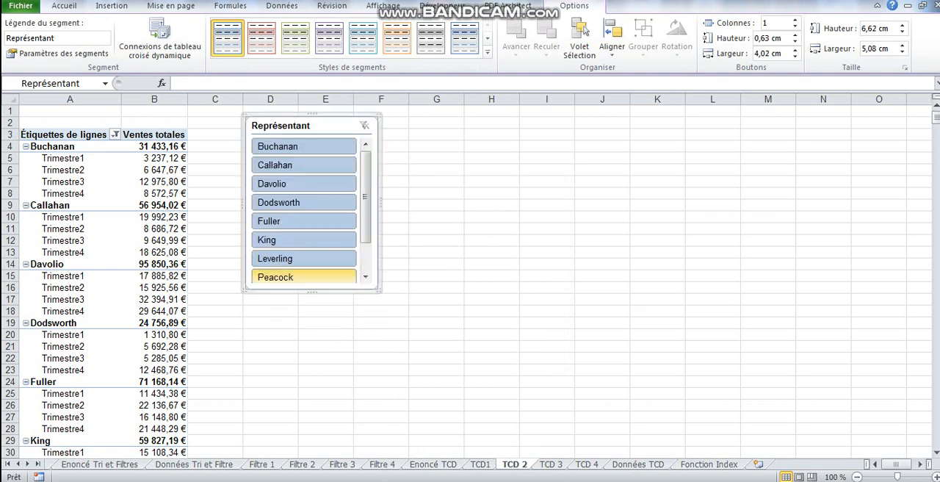
drag(312, 292, 312, 342)
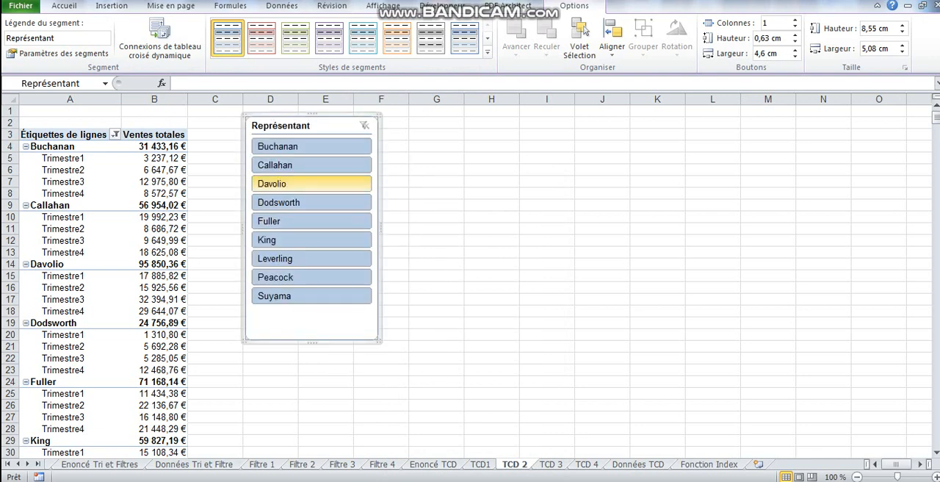
Try the slicer on single representatives, contiguous ranges and a non-adjacent pair, and clear its filter
click(311, 184)
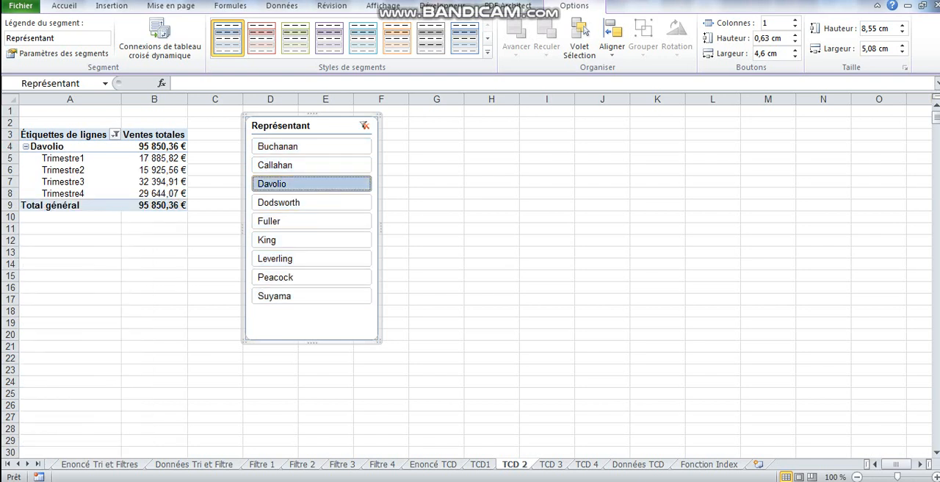
drag(311, 259, 312, 277)
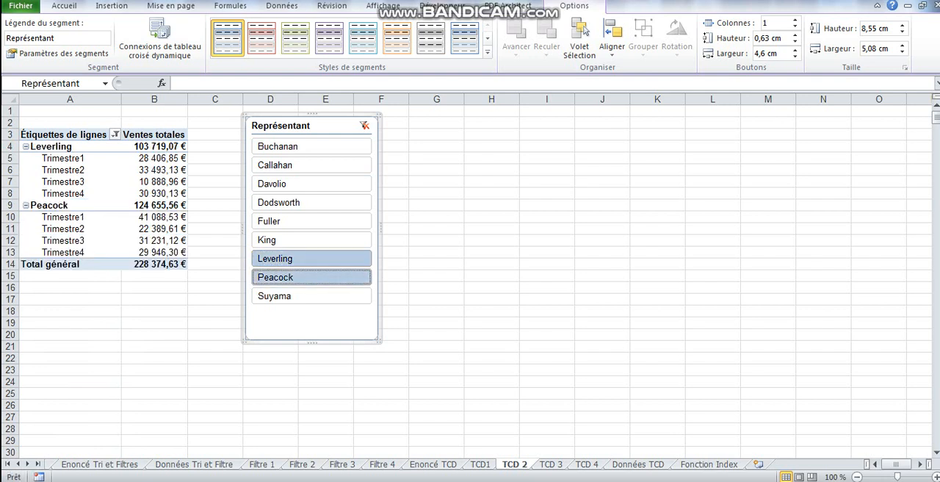
click(311, 164)
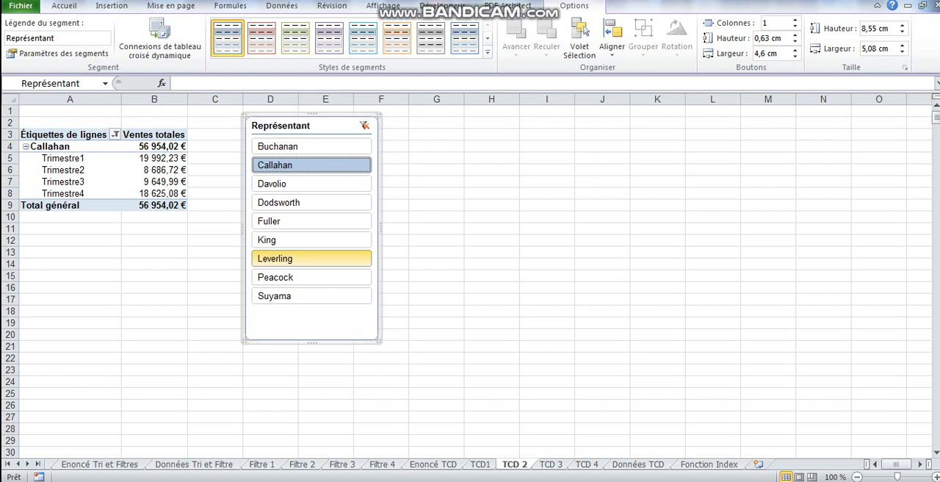
shift+click(311, 258)
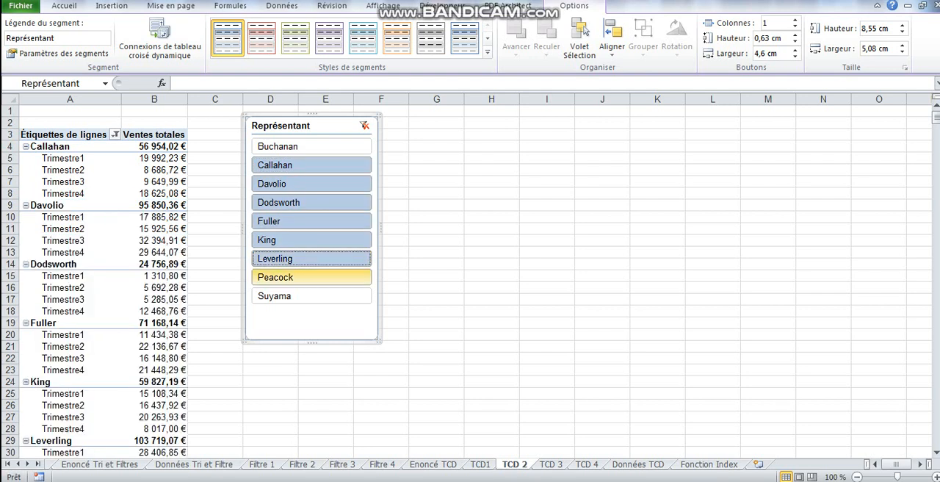
click(311, 277)
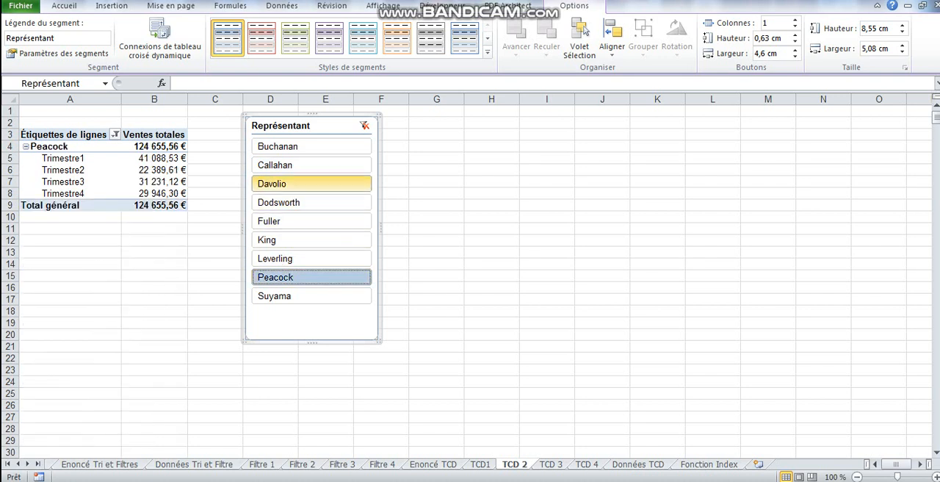
ctrl+click(311, 164)
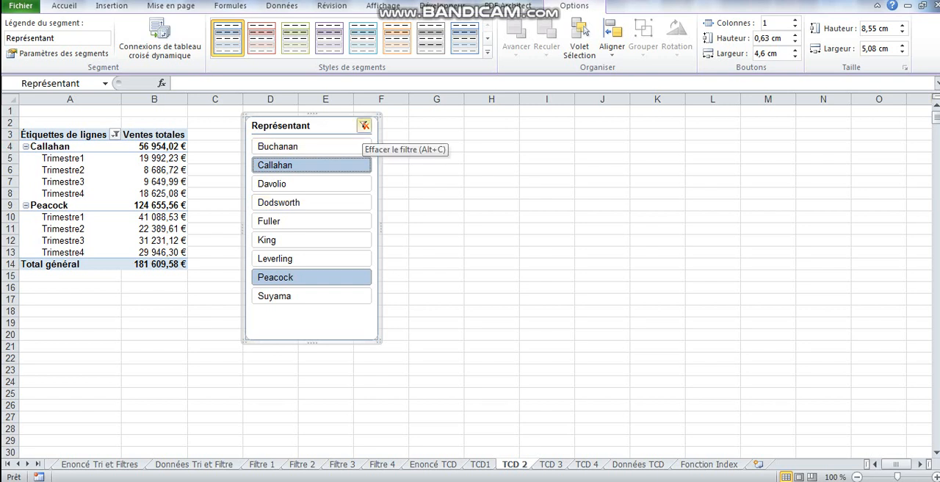
click(364, 126)
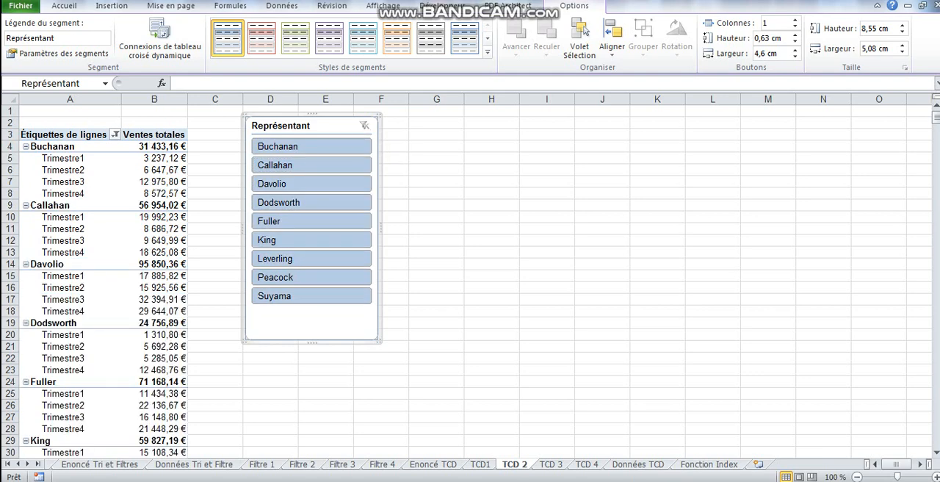
On sheet TCD 3, add Représentant as row labels and Montant de la commande as summed values to the empty pivot table
key(ctrl+Page_Down)
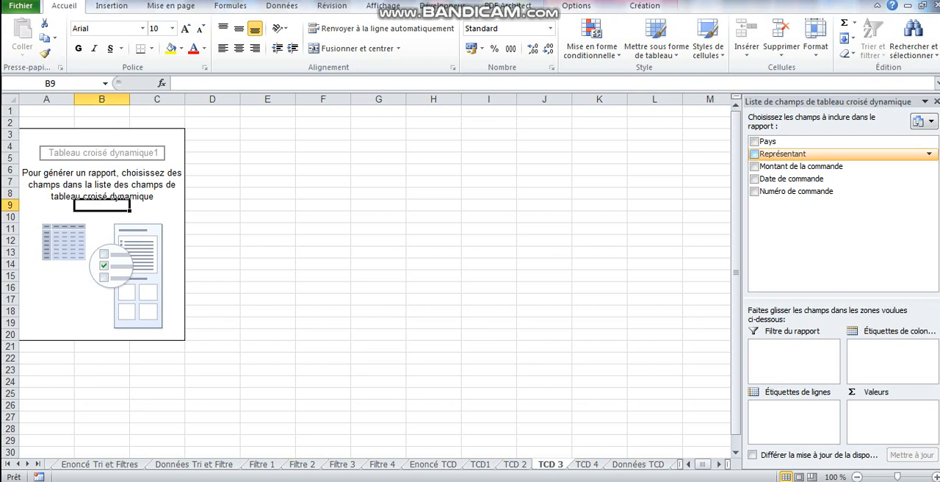
click(754, 154)
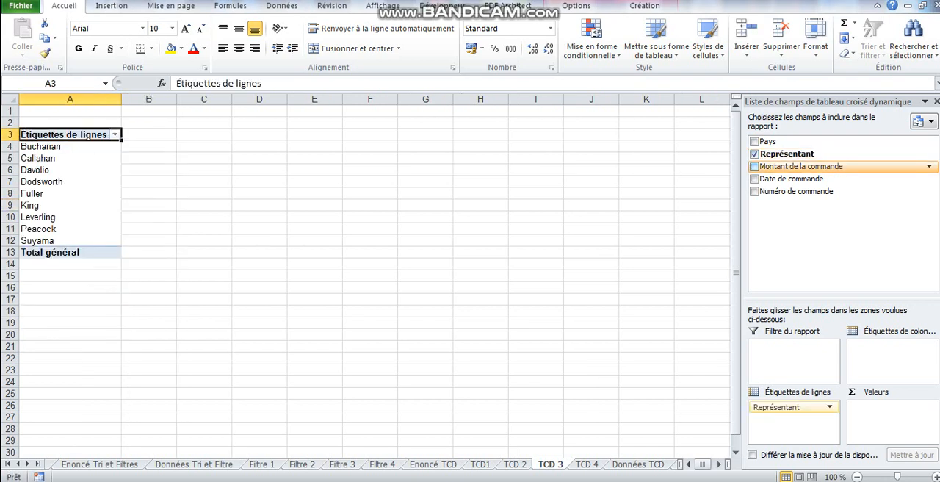
click(754, 166)
Format the order amounts and grand total in B4:B13 as Monétaire
drag(205, 146, 206, 252)
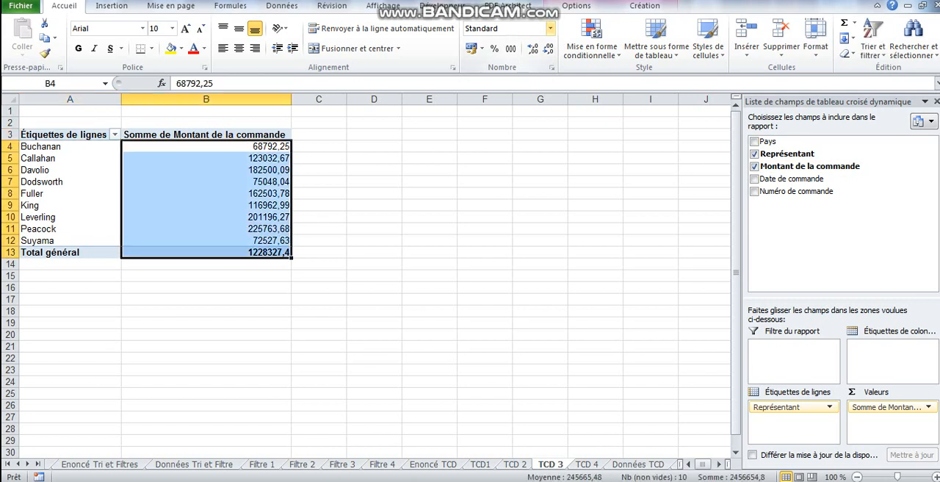
click(549, 28)
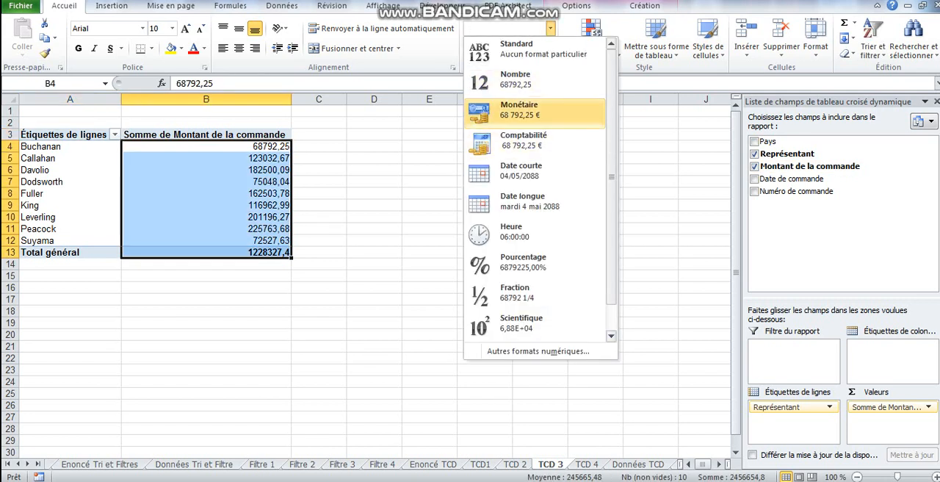
click(534, 111)
Rename the sum column's header in B3 to "Total des commandes"
click(206, 134)
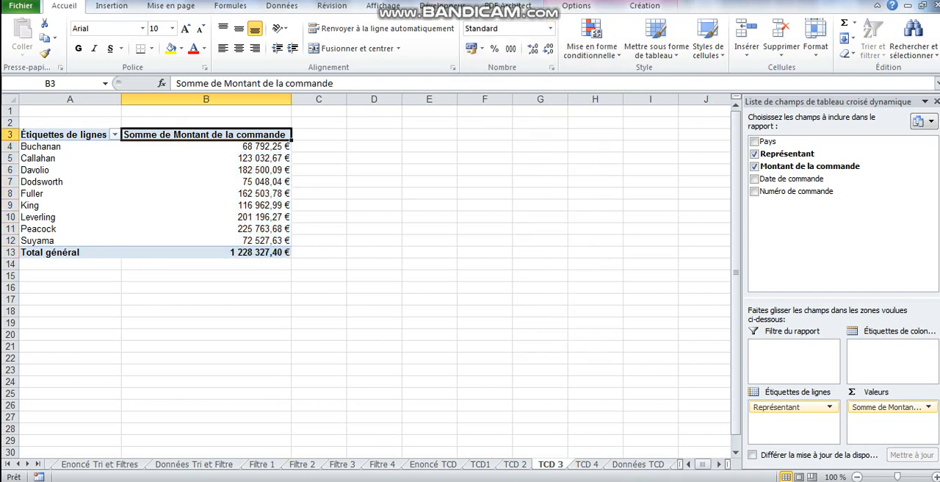
text(Tota)
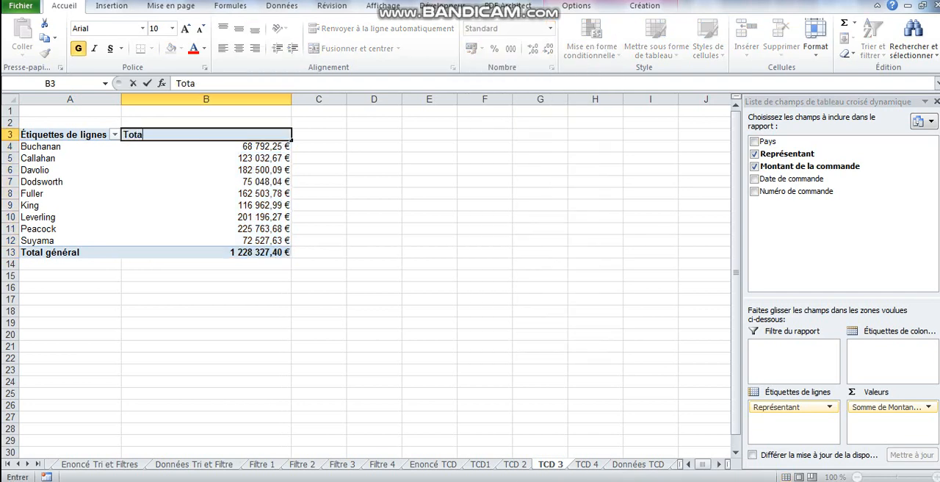
text(l des commandes)
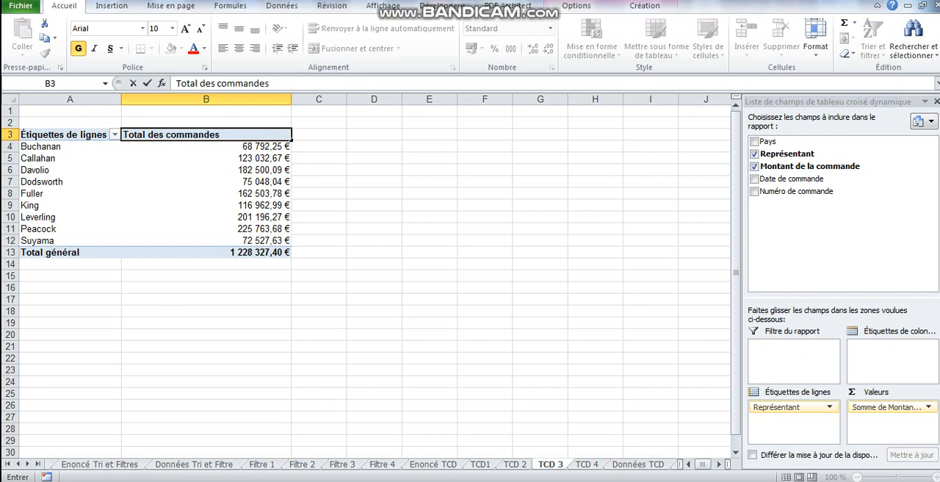
click(206, 158)
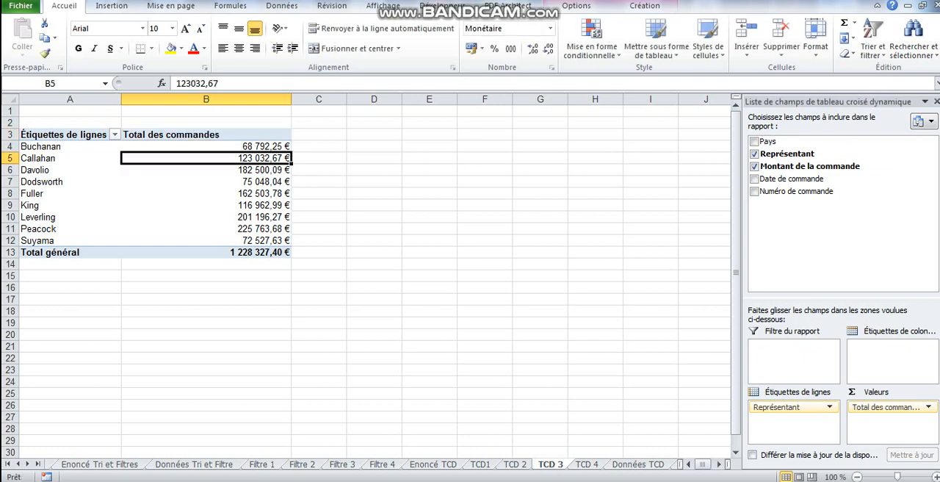
right_click(185, 171)
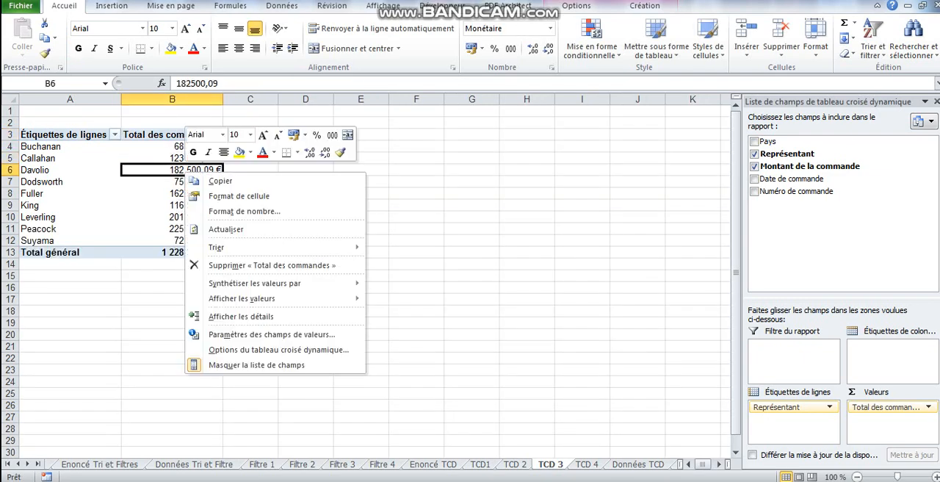
mouse_move(254, 283)
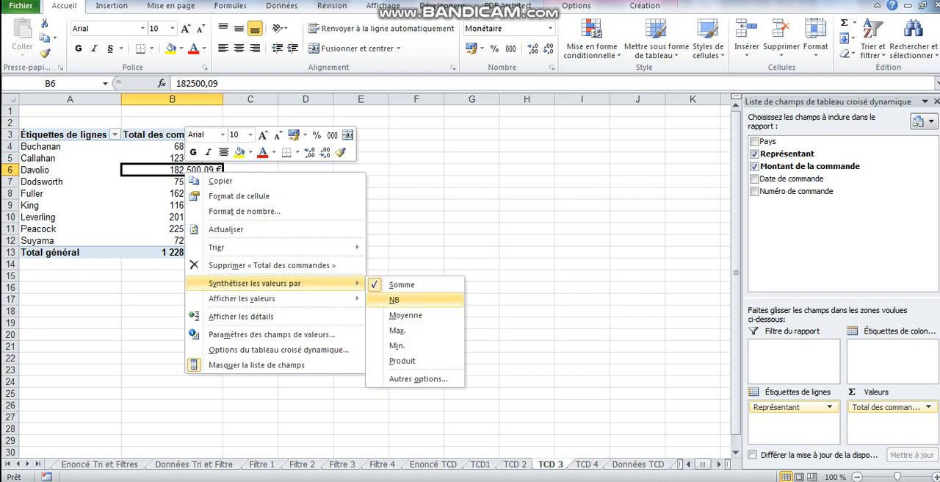
key(Escape)
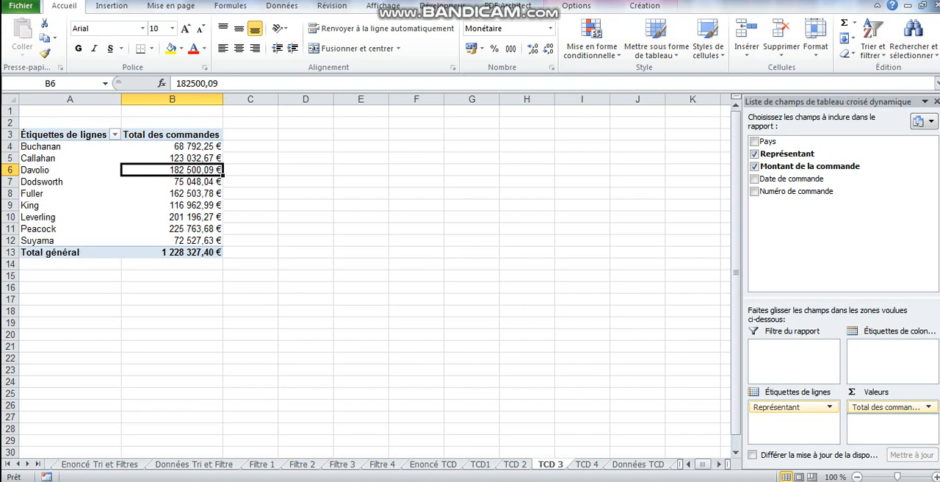
Add Montant de la commande a second time to the values and show that column as % du total général
drag(809, 166, 890, 423)
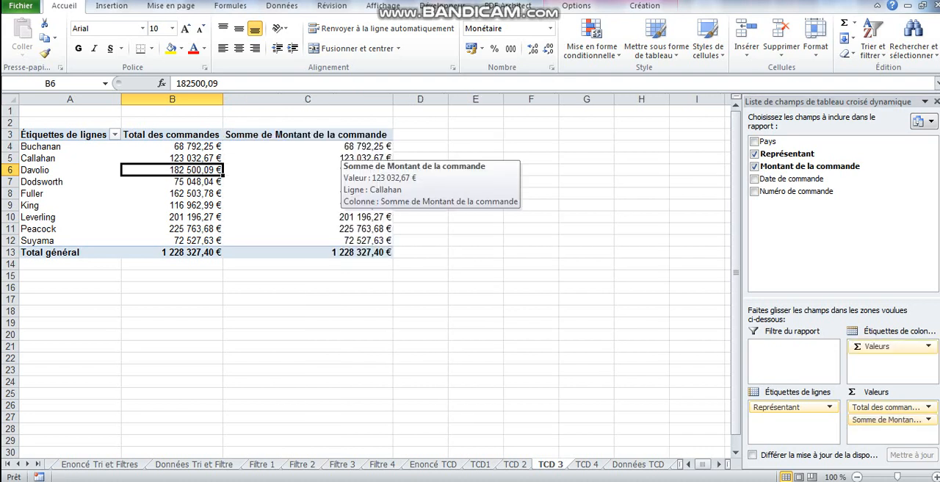
click(340, 157)
right_click(348, 157)
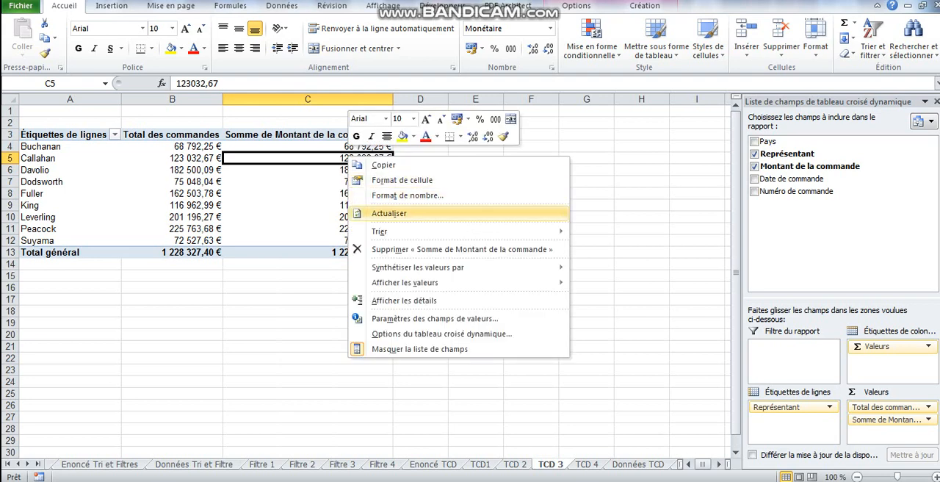
mouse_move(411, 282)
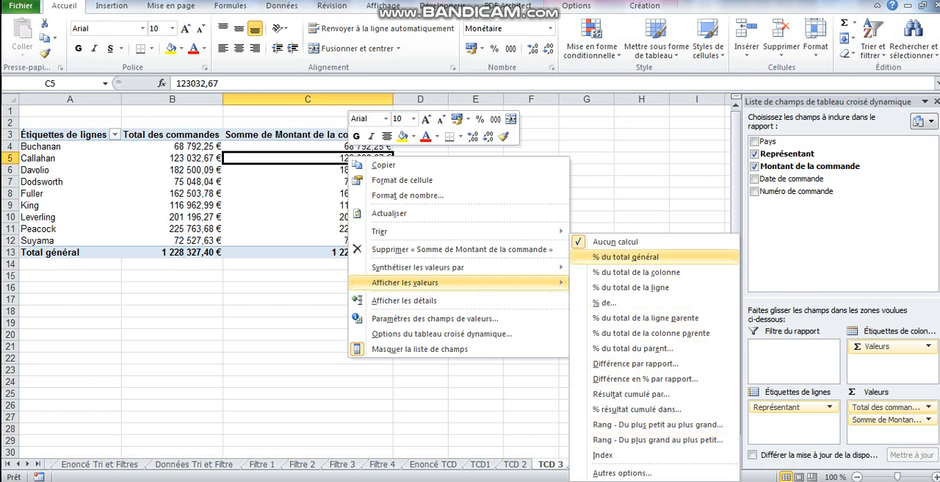
click(625, 256)
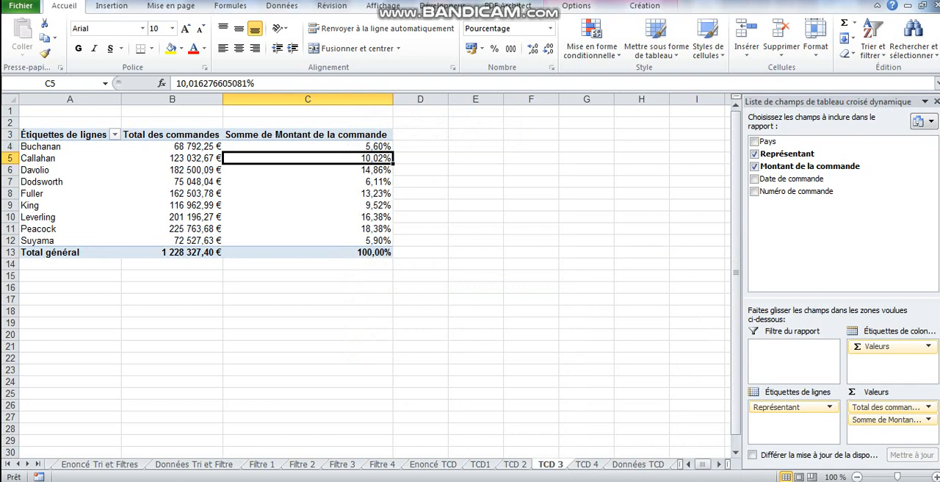
Sort the representatives by the percentage column from largest to smallest
right_click(316, 159)
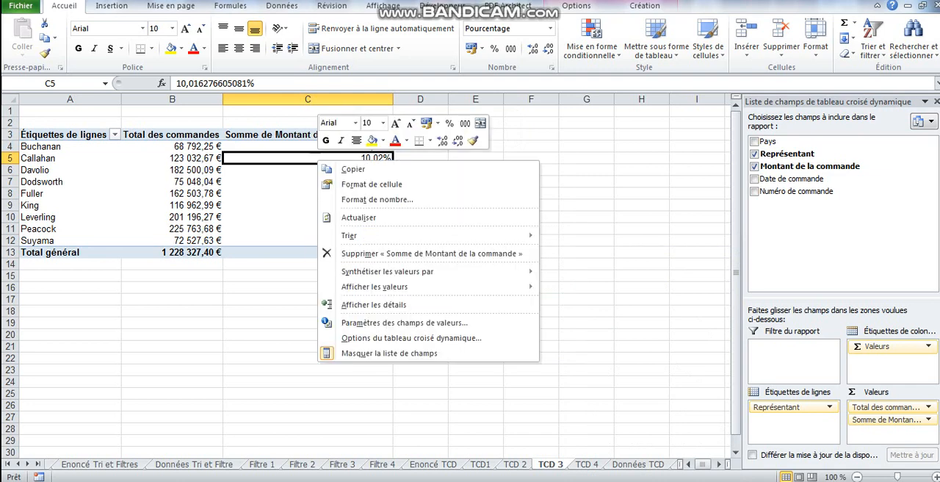
mouse_move(367, 235)
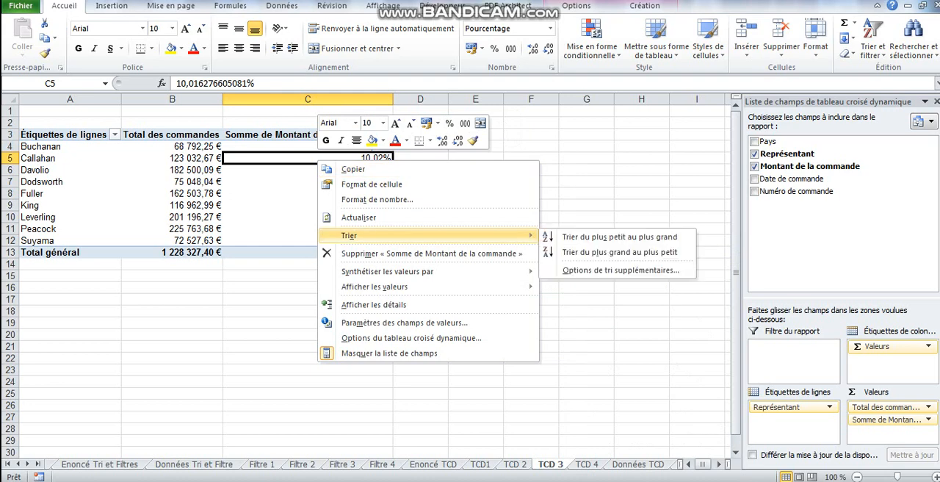
click(619, 252)
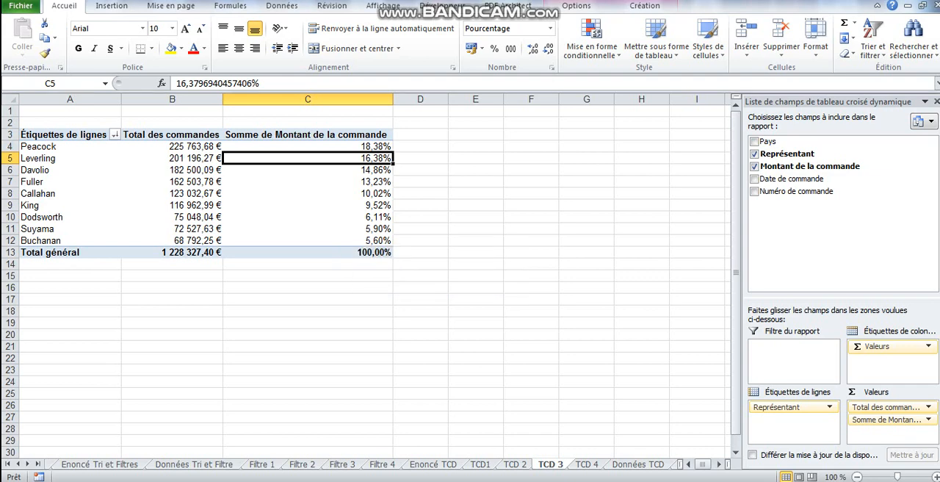
Insert a slicer for the Pays field and place it just to the right of the pivot table
click(576, 6)
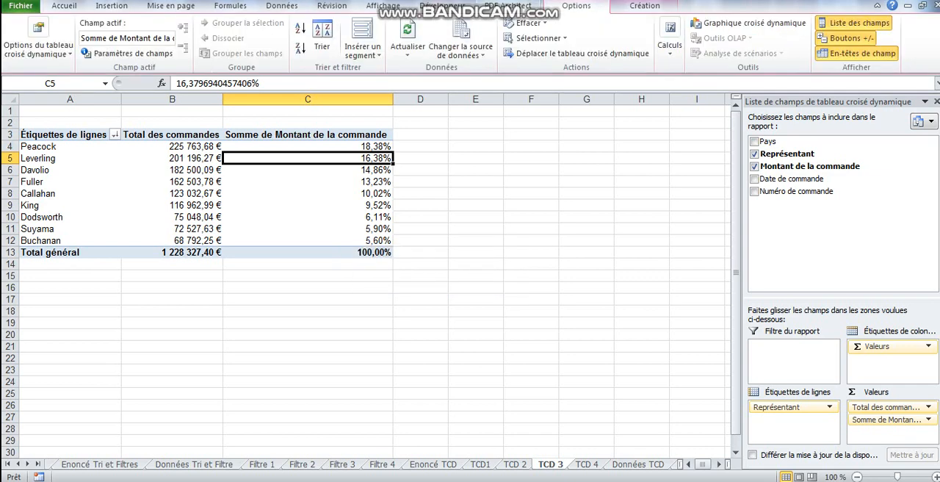
click(362, 44)
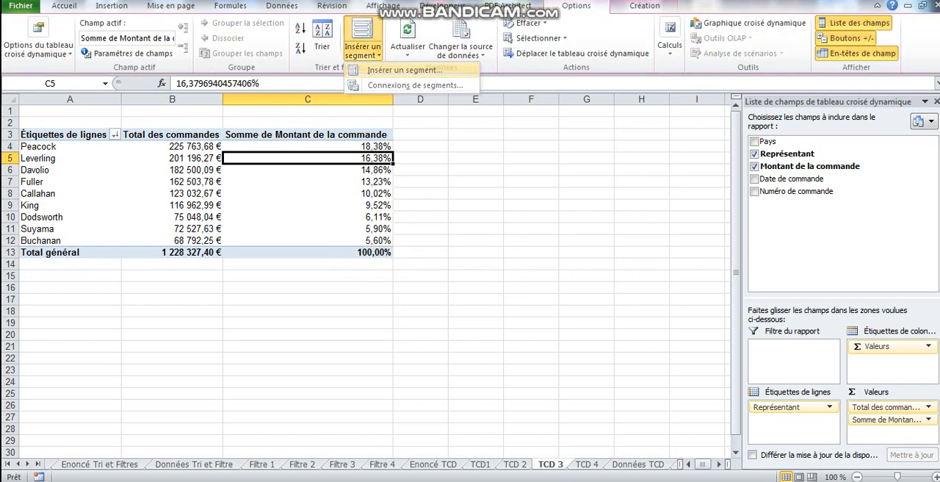
click(404, 70)
click(415, 206)
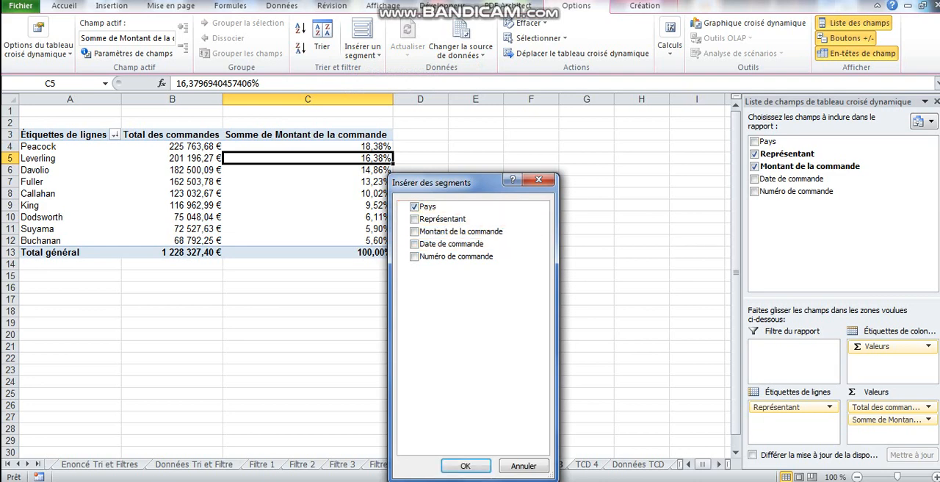
click(465, 466)
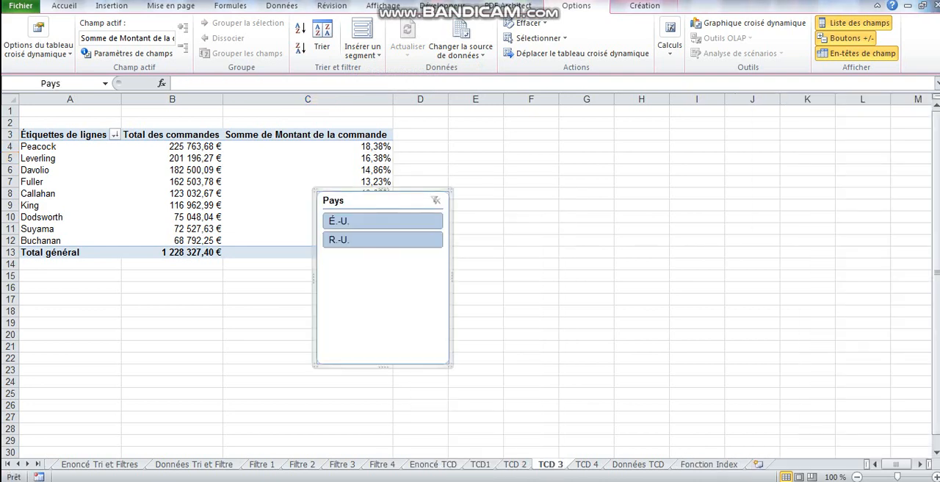
drag(367, 200, 464, 129)
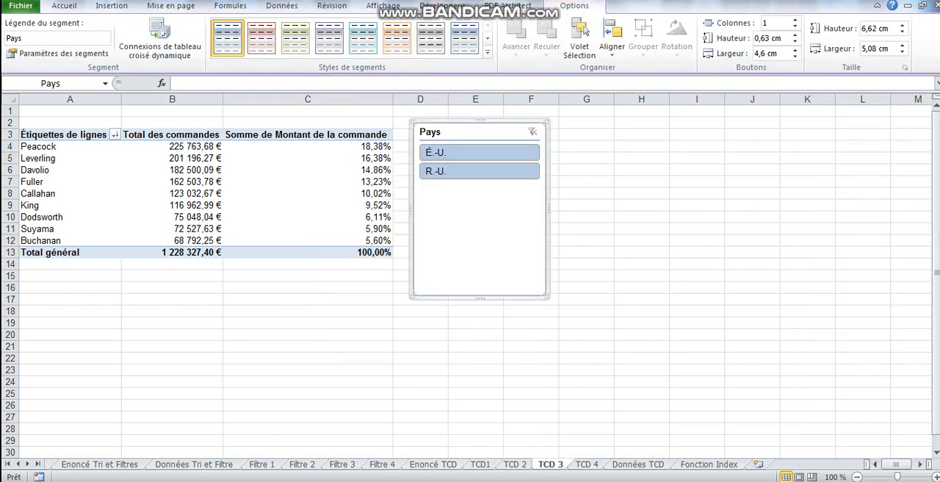
Use the Pays slicer to filter the pivot table first on É.-U. and finally on R.-U. only
click(641, 240)
click(478, 152)
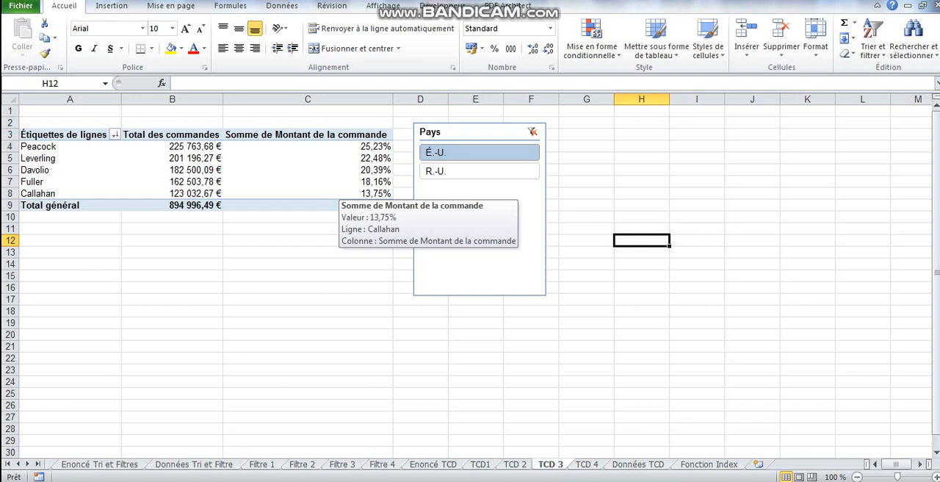
click(479, 171)
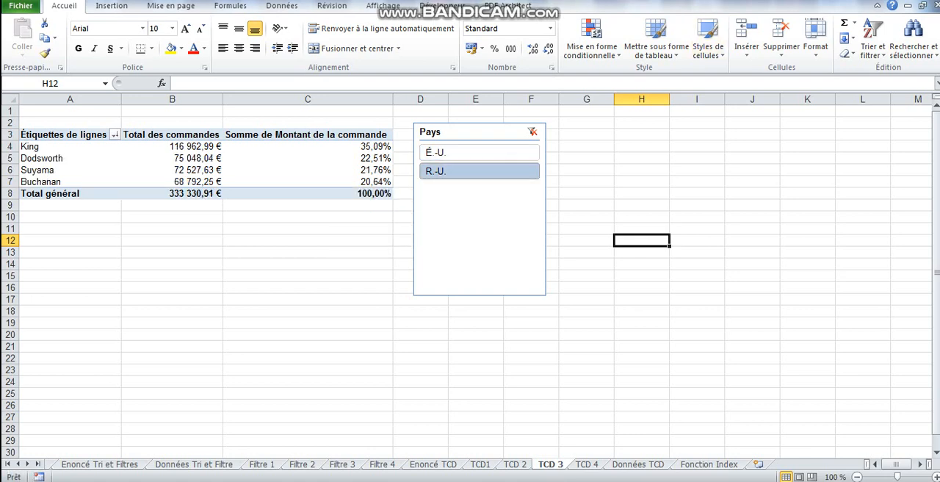
On the TCD 4 sheet, add Représentant as the row labels of the empty pivot table
key(ctrl+Page_Down)
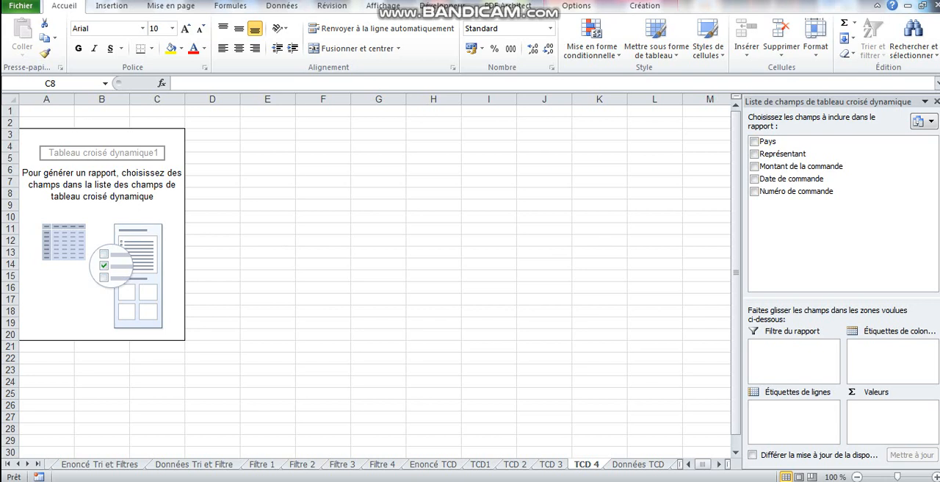
click(754, 153)
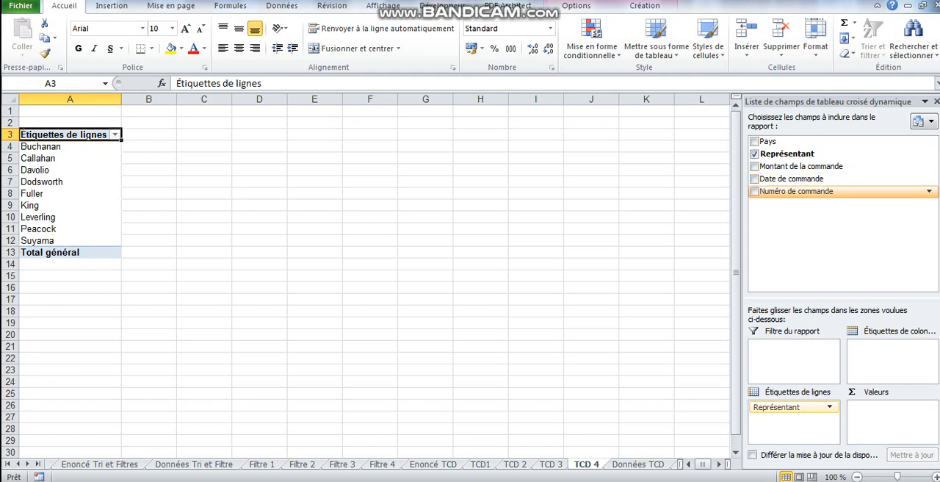
Try Numéro de commande as a value field summarized by NB, and remove it from the pivot table again
drag(796, 190, 891, 422)
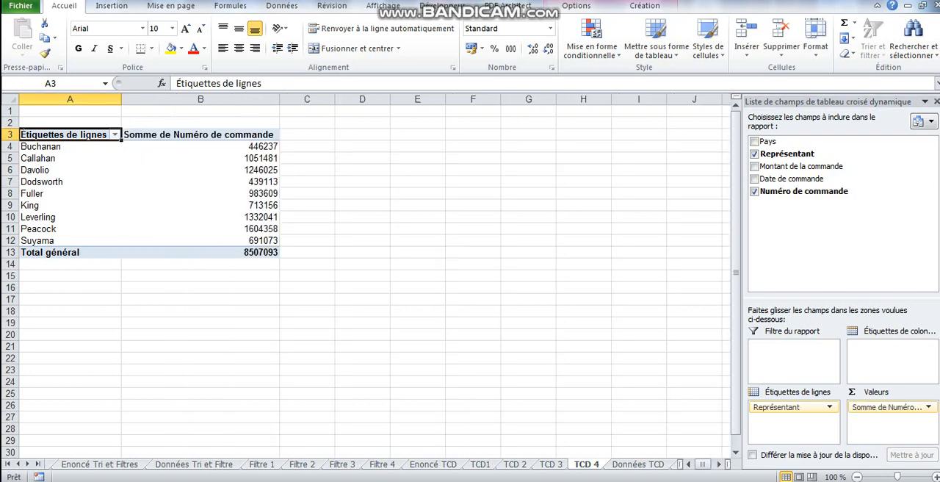
click(236, 147)
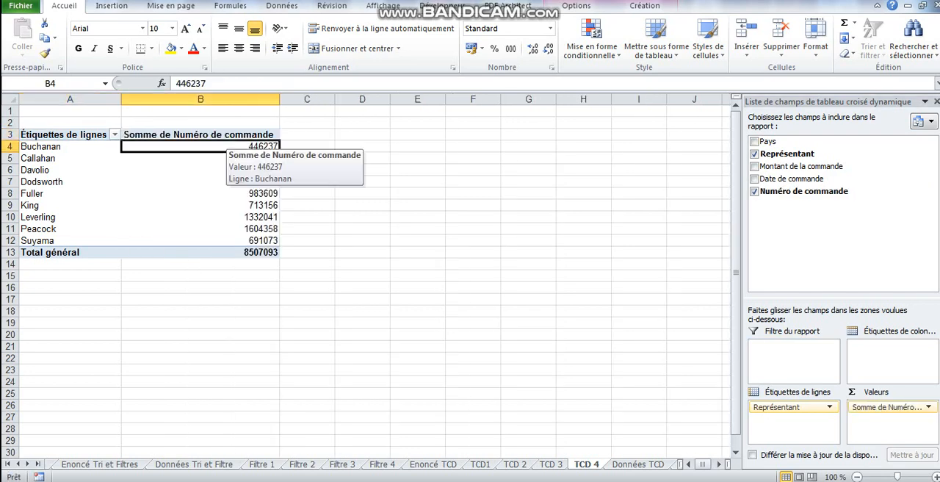
right_click(236, 147)
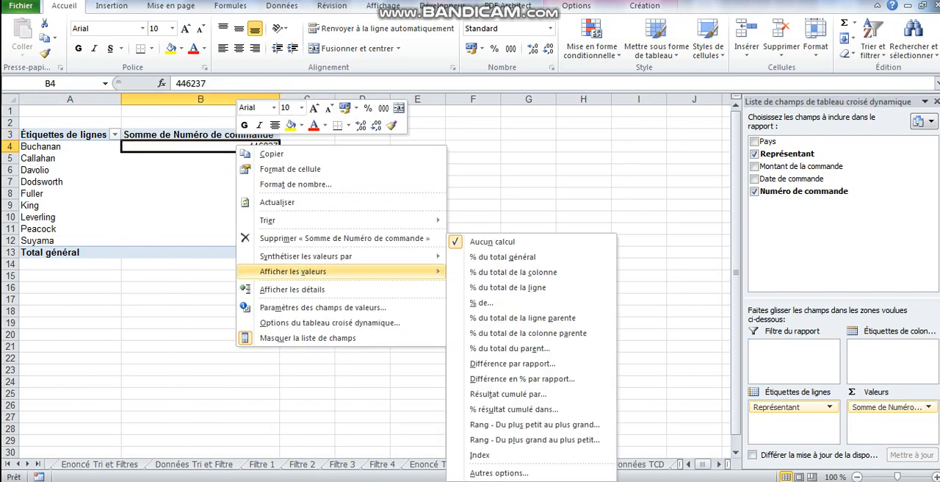
mouse_move(331, 256)
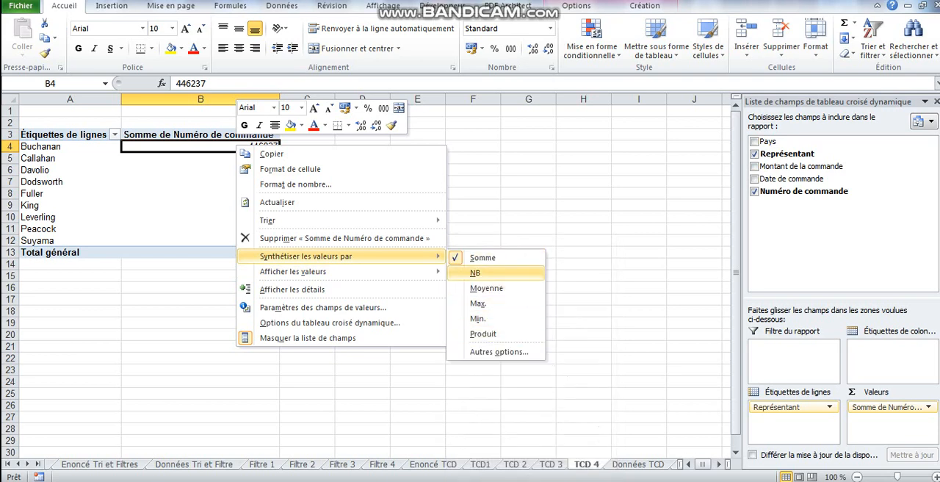
click(484, 272)
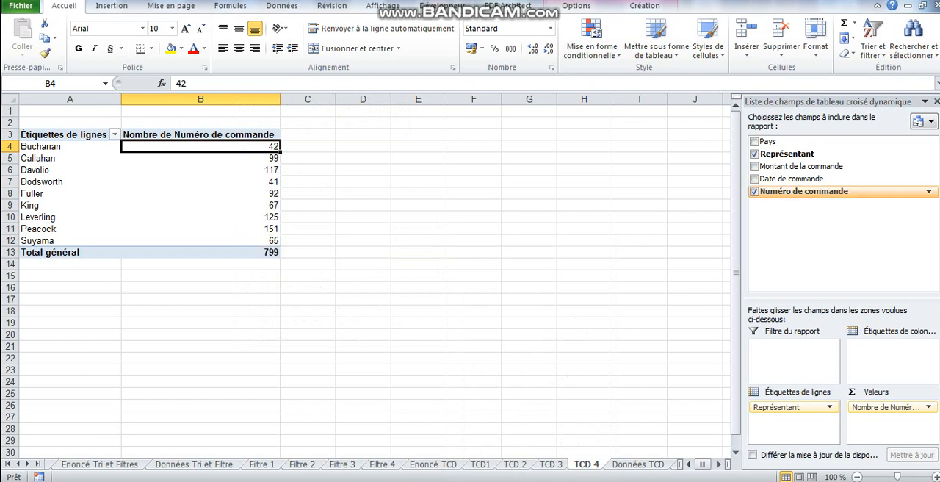
click(754, 191)
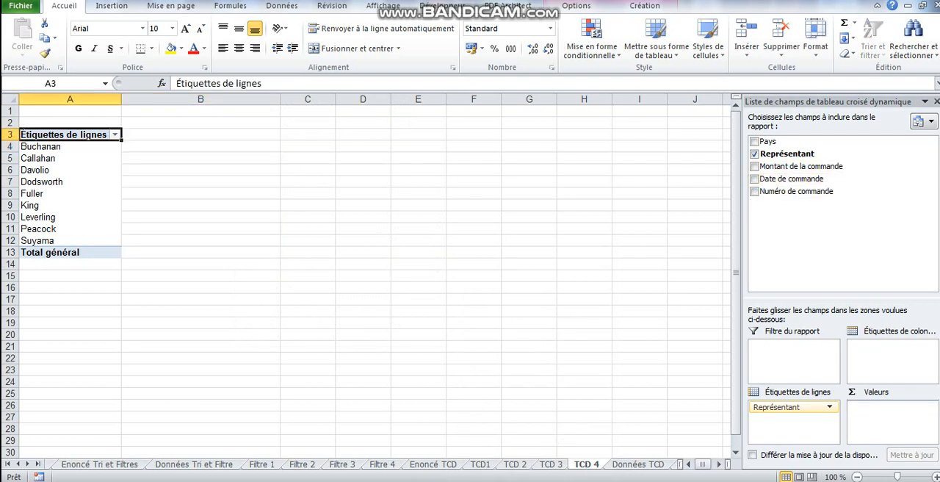
Count Date de commande per representative in the values and sort the representatives by that count from largest to smallest
click(754, 178)
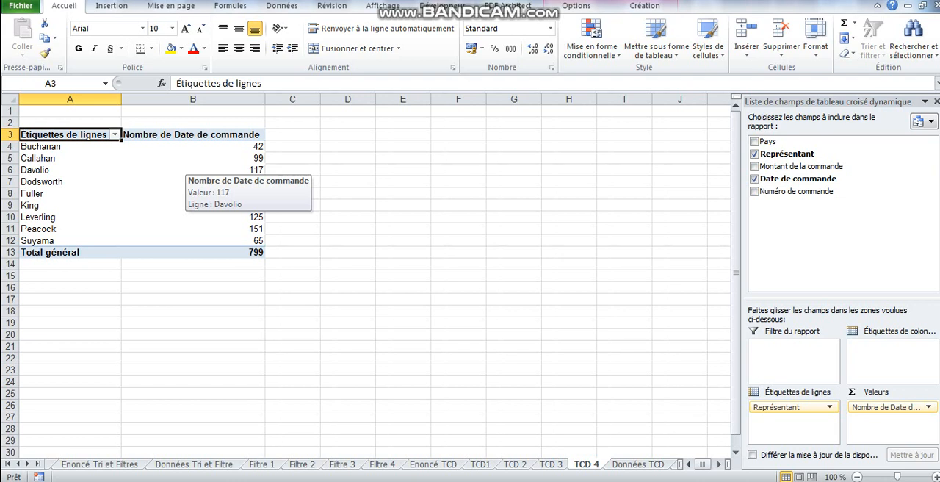
click(220, 147)
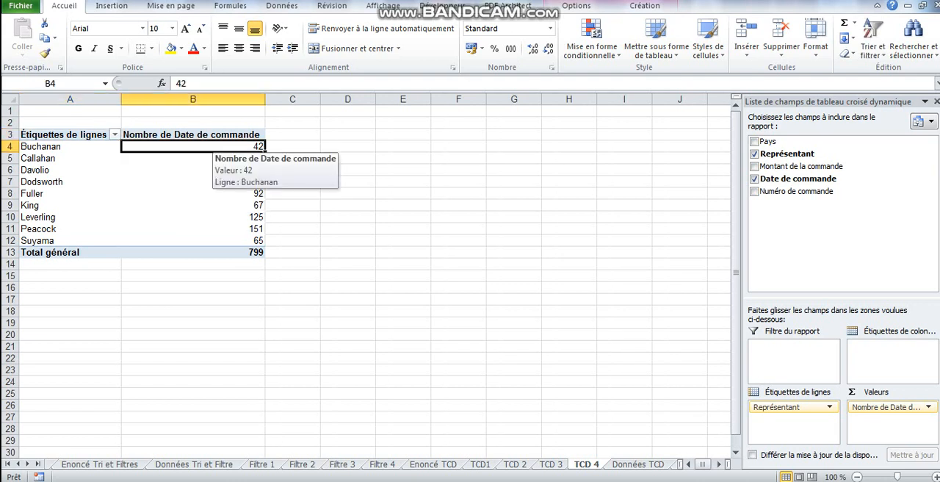
right_click(221, 147)
mouse_move(331, 224)
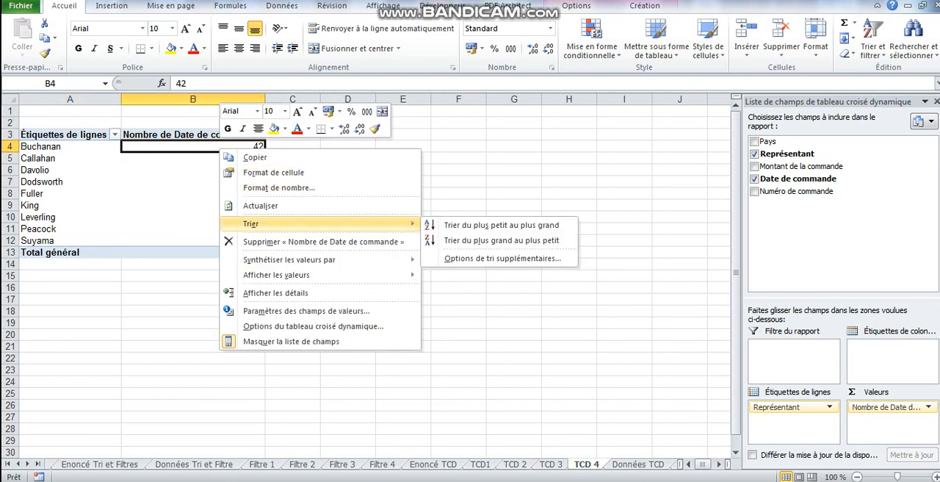
click(502, 240)
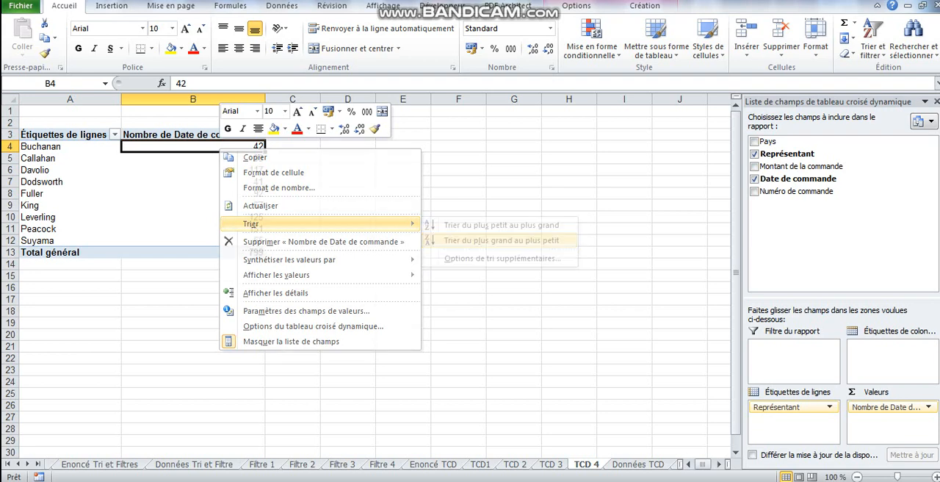
click(220, 205)
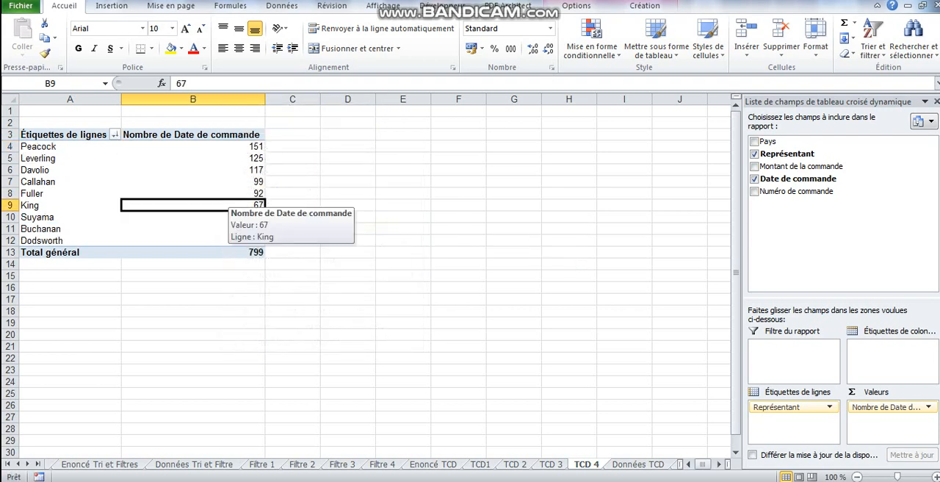
Insert a pivot chart of the order counts per representative as Histogramme groupé à formes cylindriques
click(111, 5)
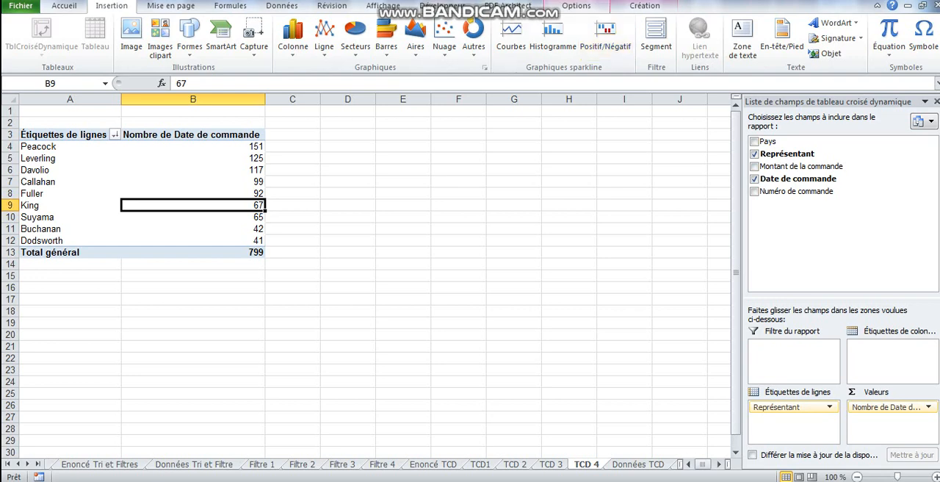
click(576, 5)
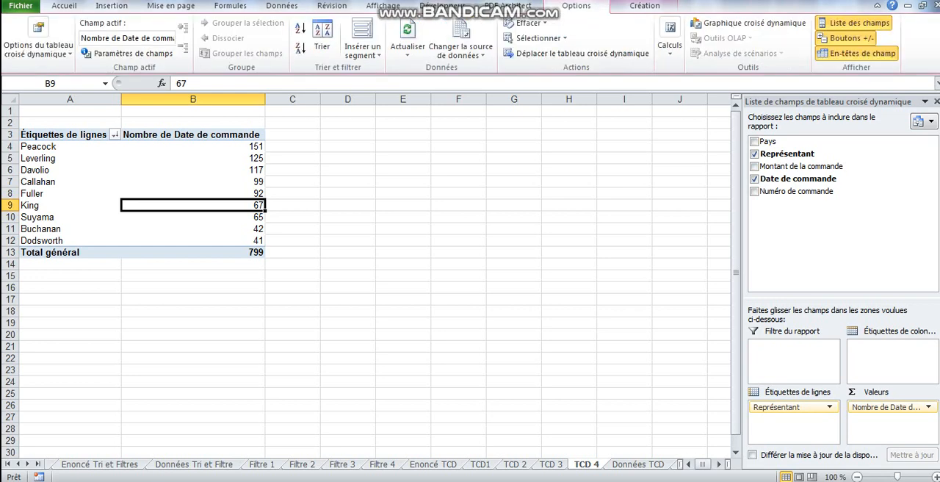
click(749, 23)
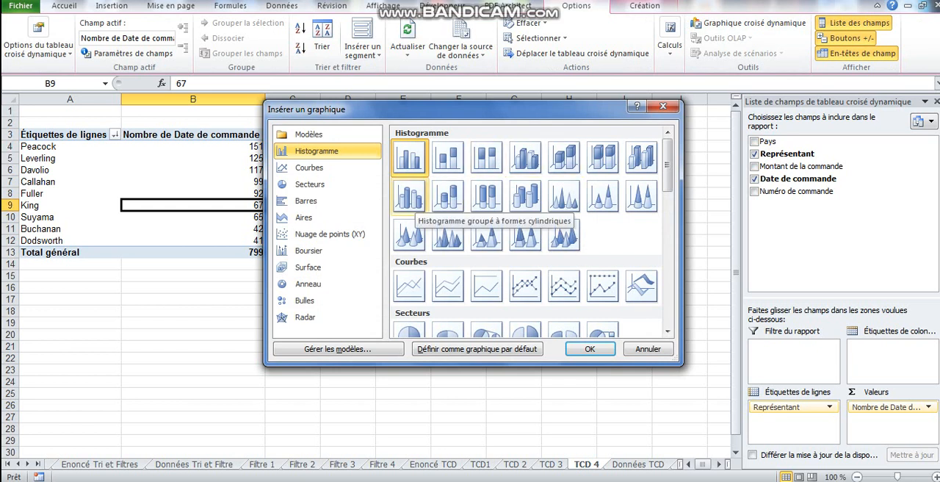
click(409, 198)
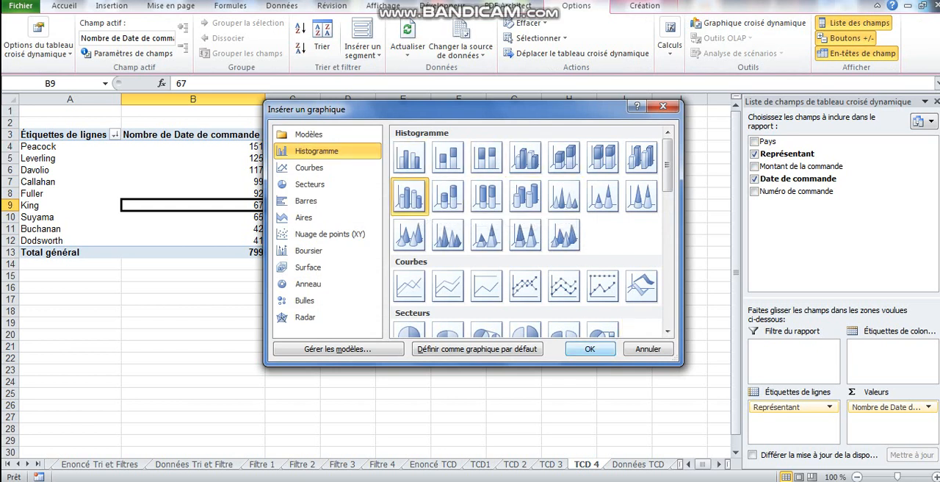
click(591, 349)
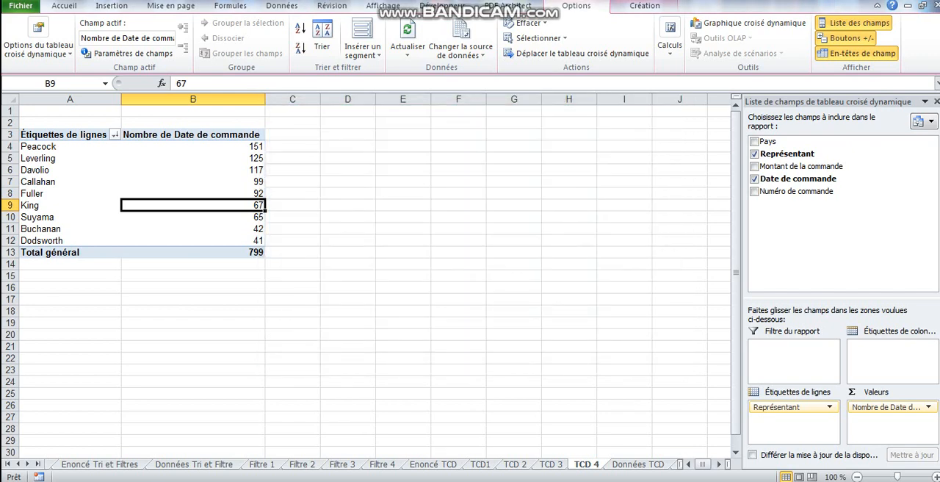